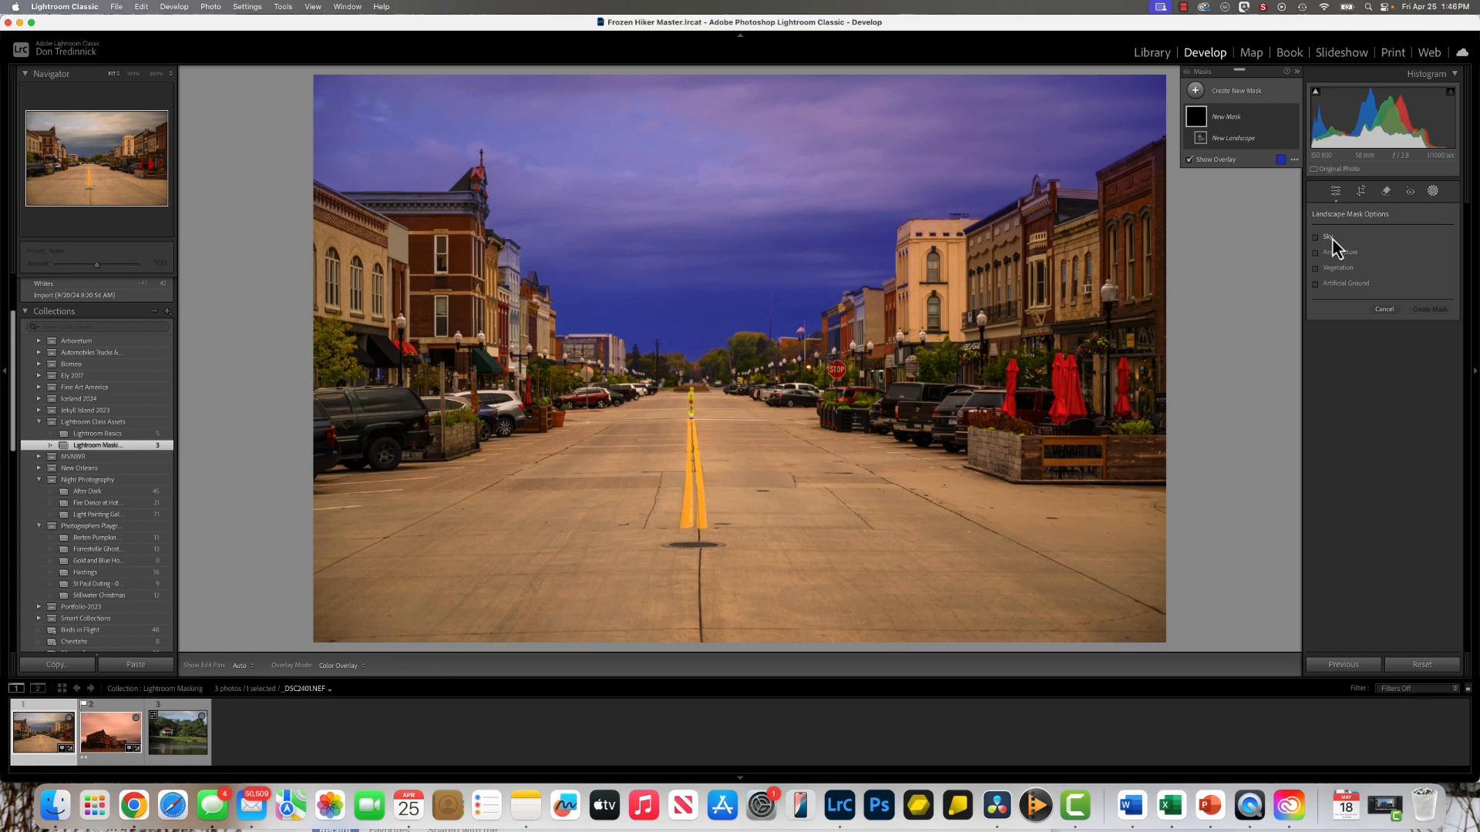
- Create a landscape mask that selects only the sky, with architecture left out
click(1320, 241)
click(1317, 237)
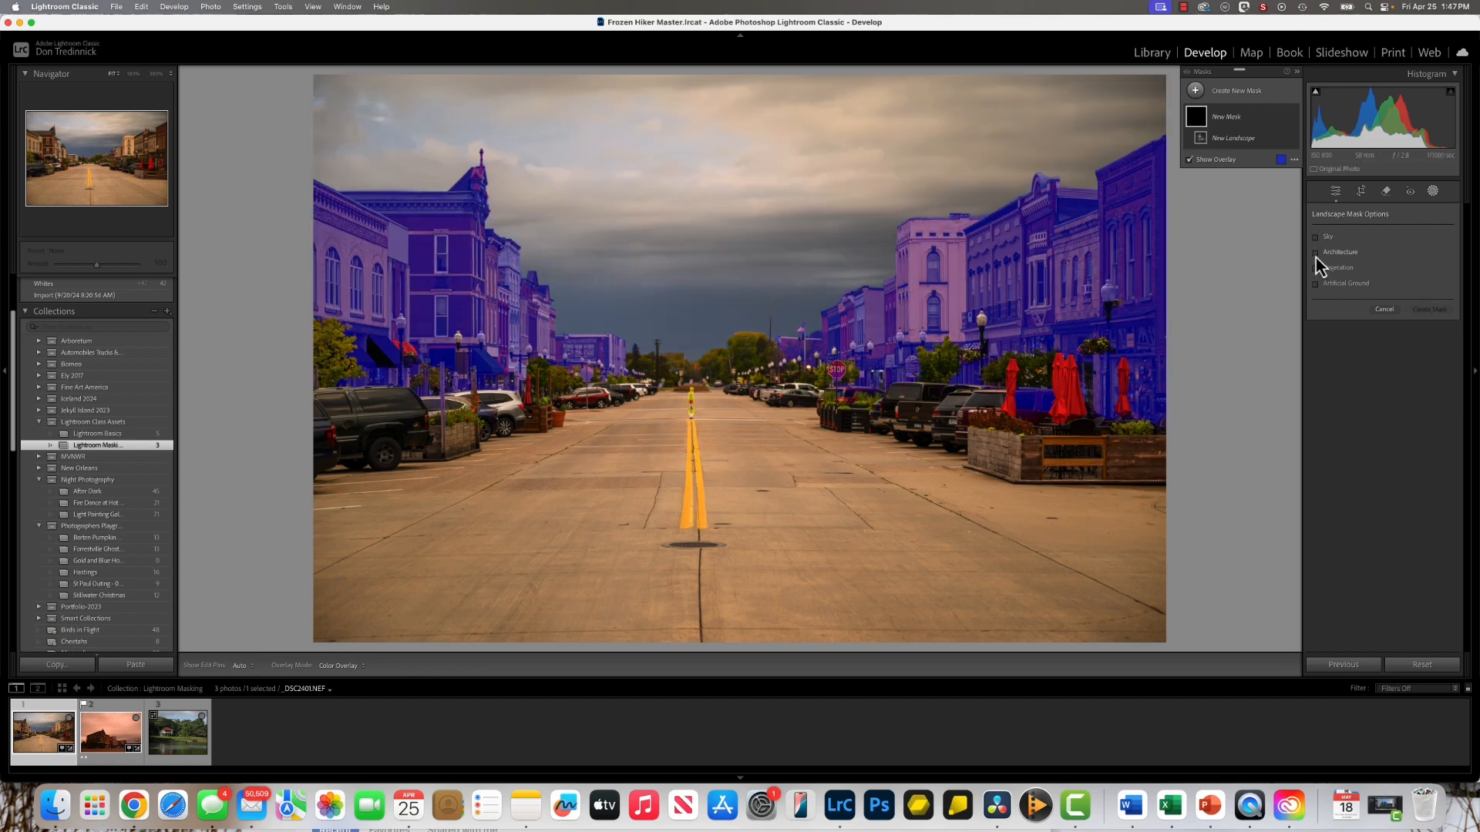
click(1316, 255)
click(1316, 254)
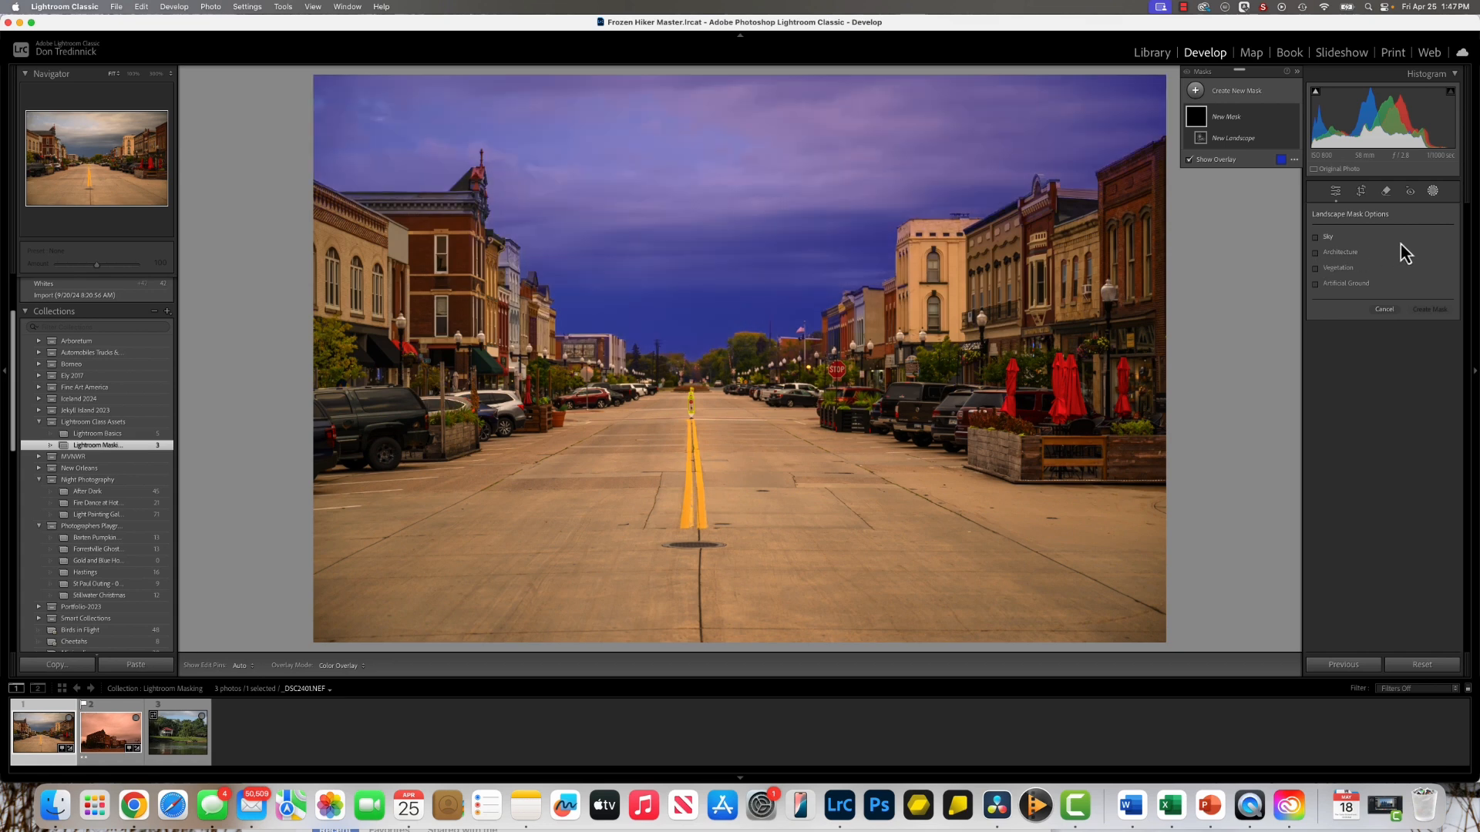
click(1315, 240)
click(1430, 310)
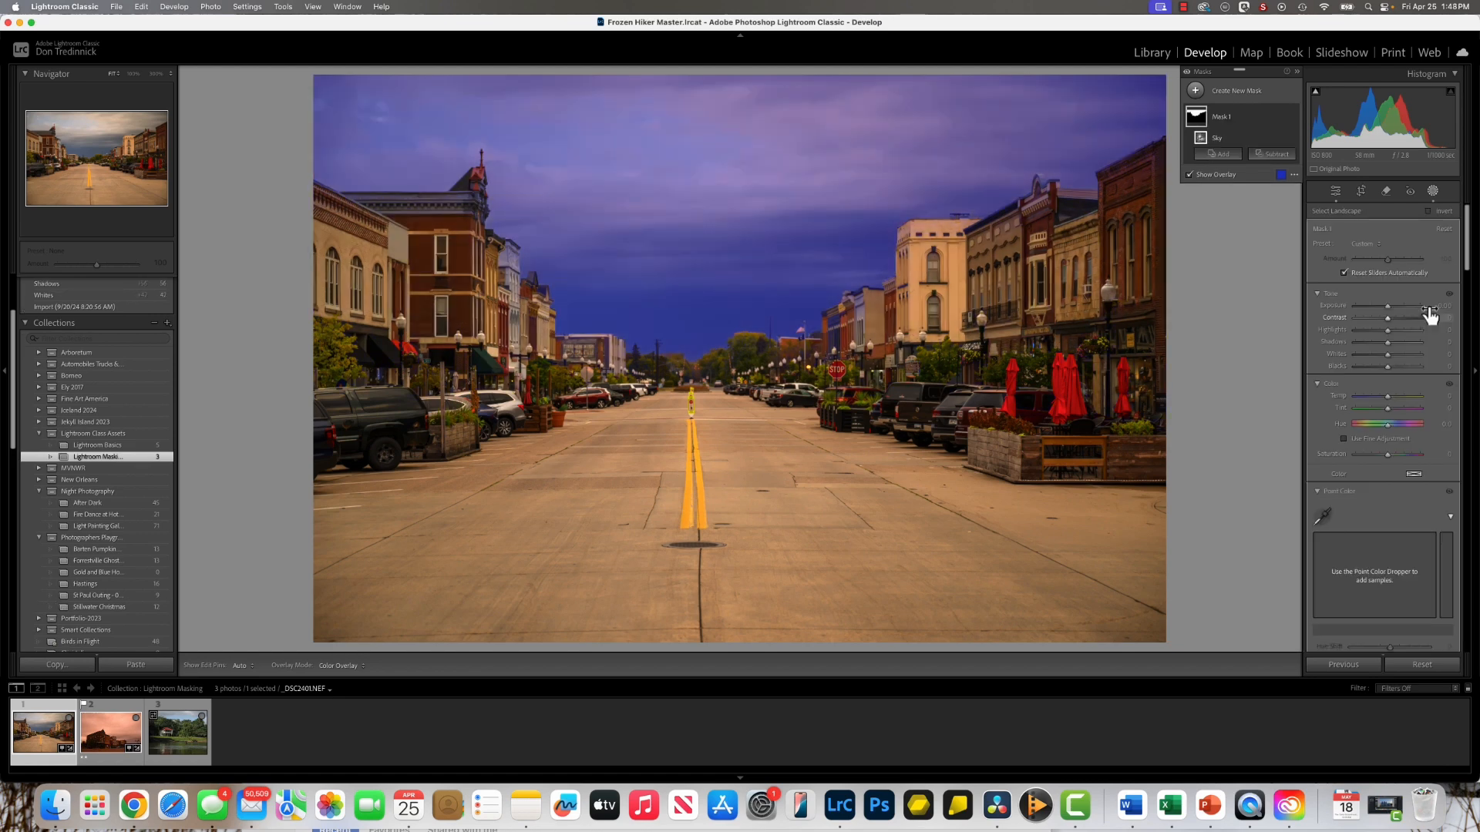
- Subtract an architecture landscape selection from the sky mask
click(1272, 155)
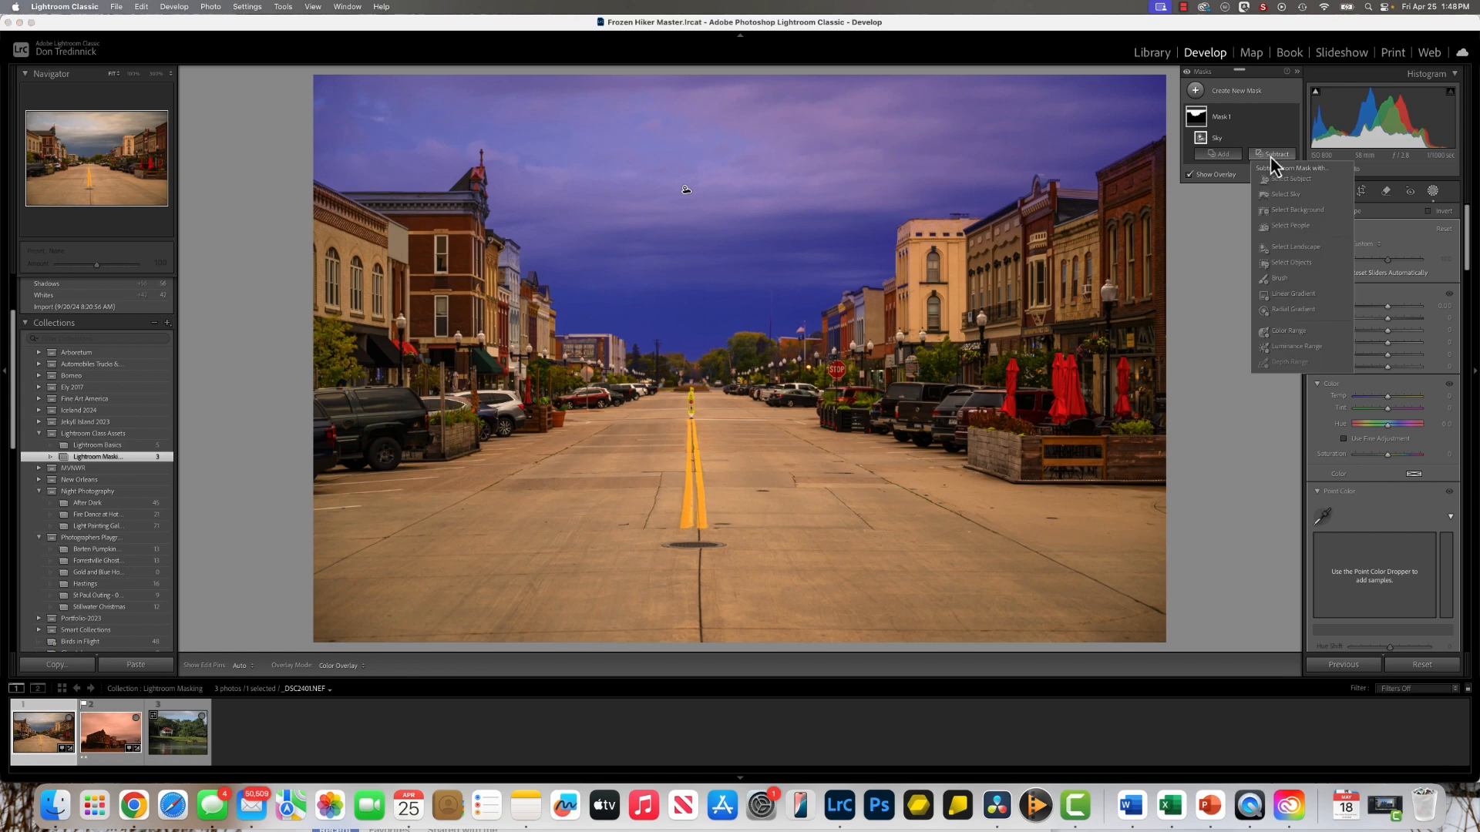
click(1285, 248)
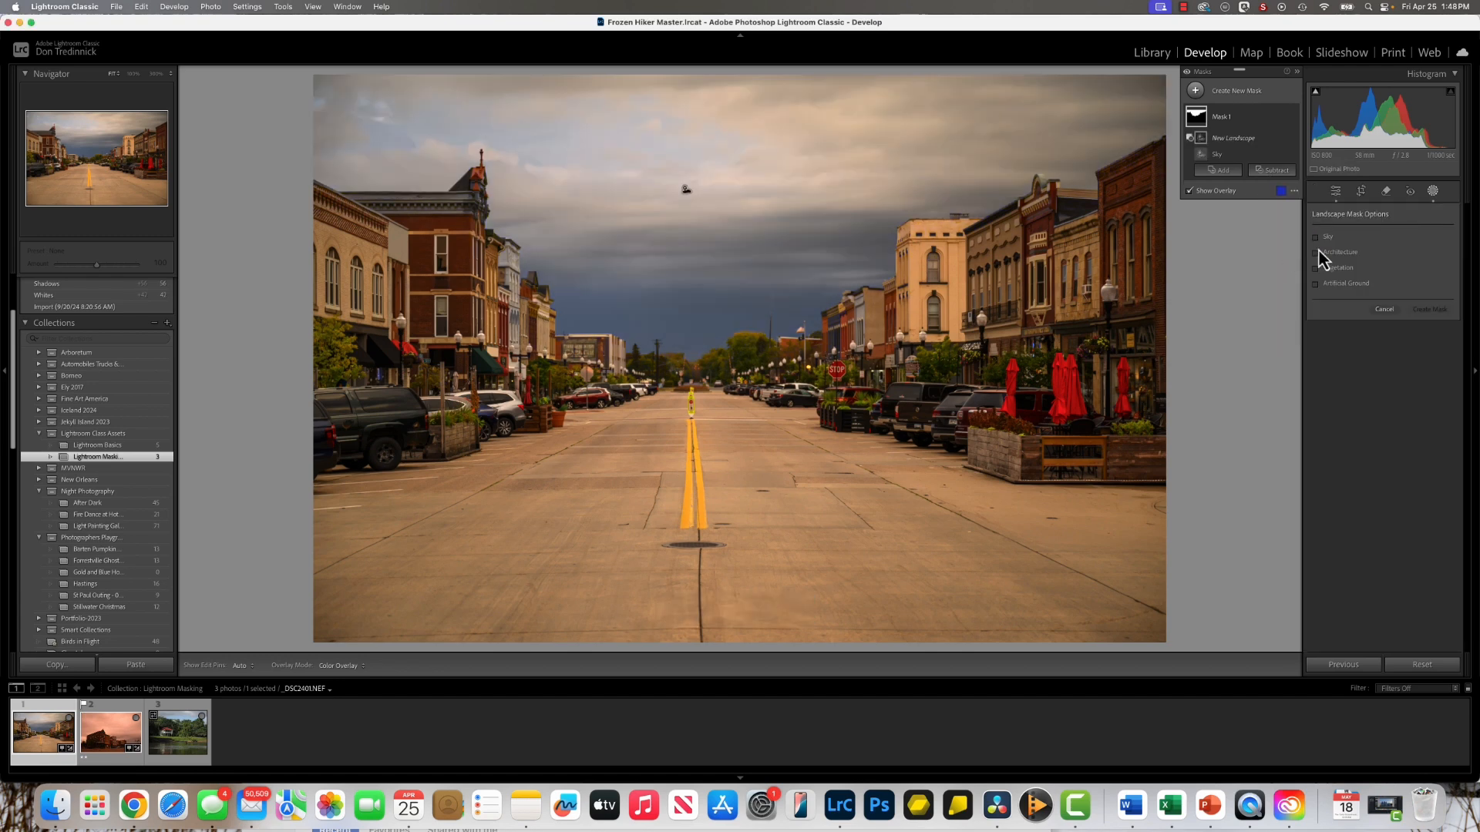
click(1315, 254)
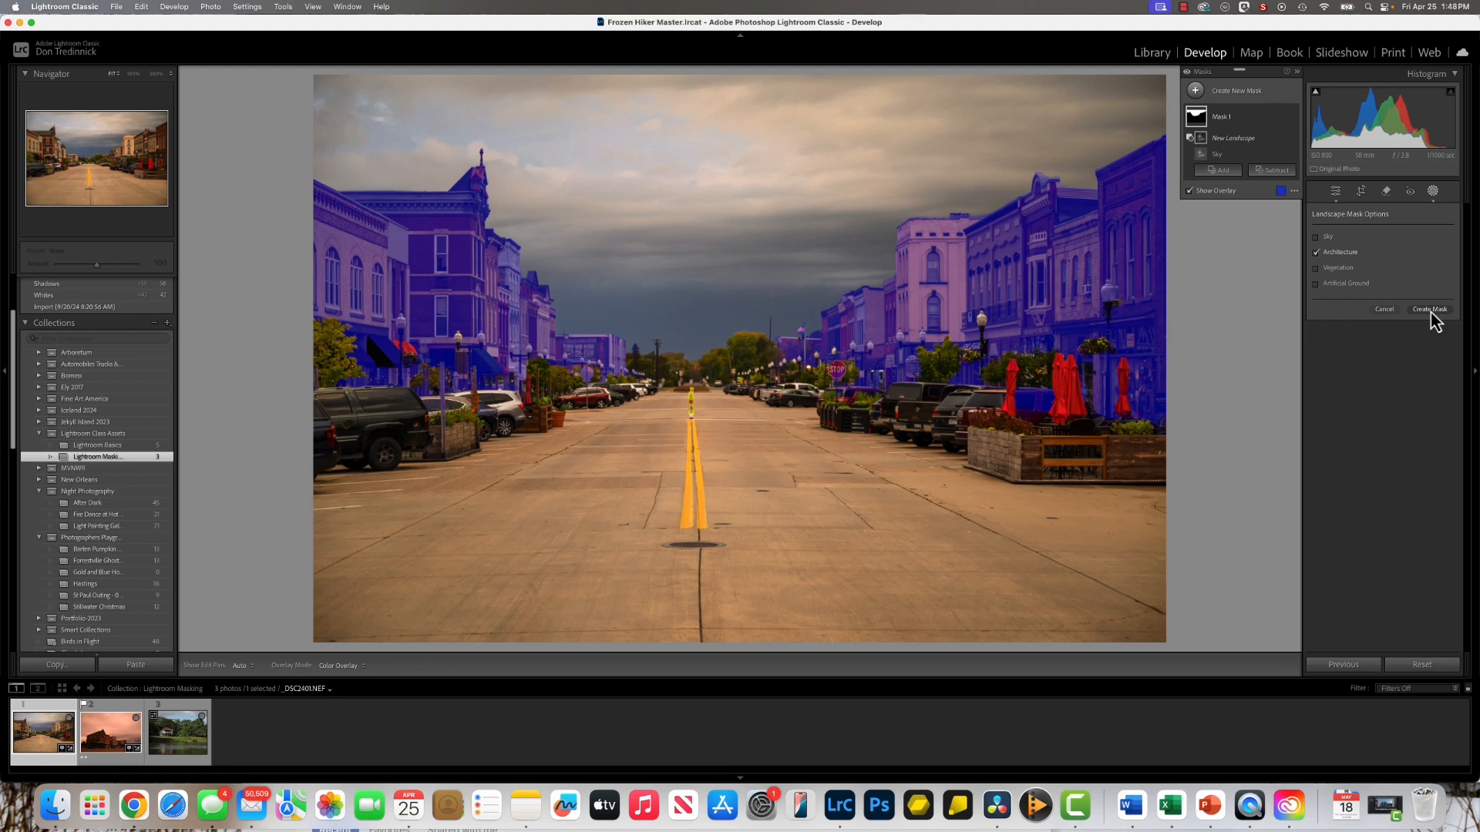
click(1431, 310)
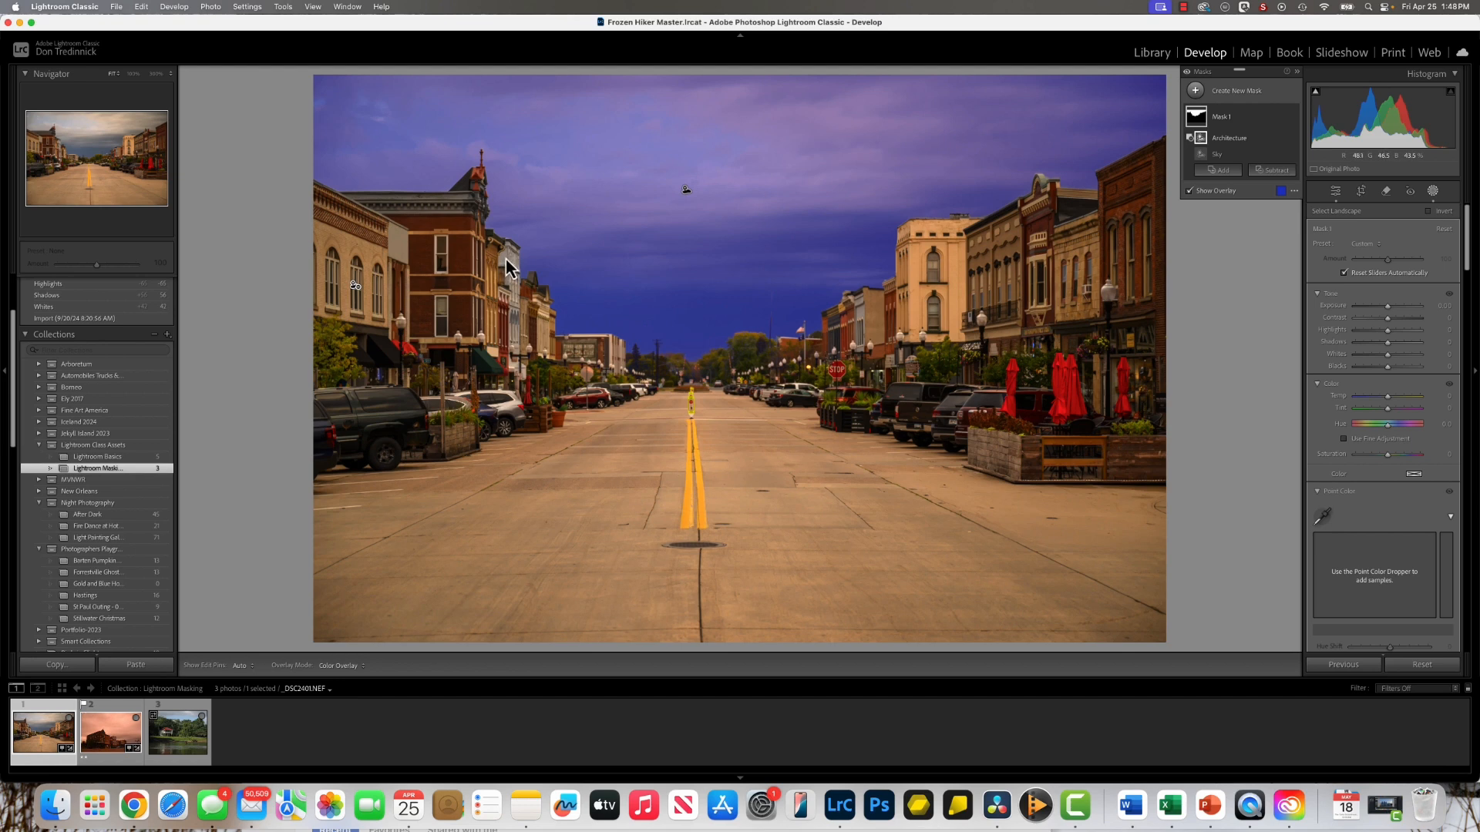
- Adjust the sky mask's tone: exposure about -0.33, slightly more contrast and whites, and slightly lower highlights and shadows
click(1388, 309)
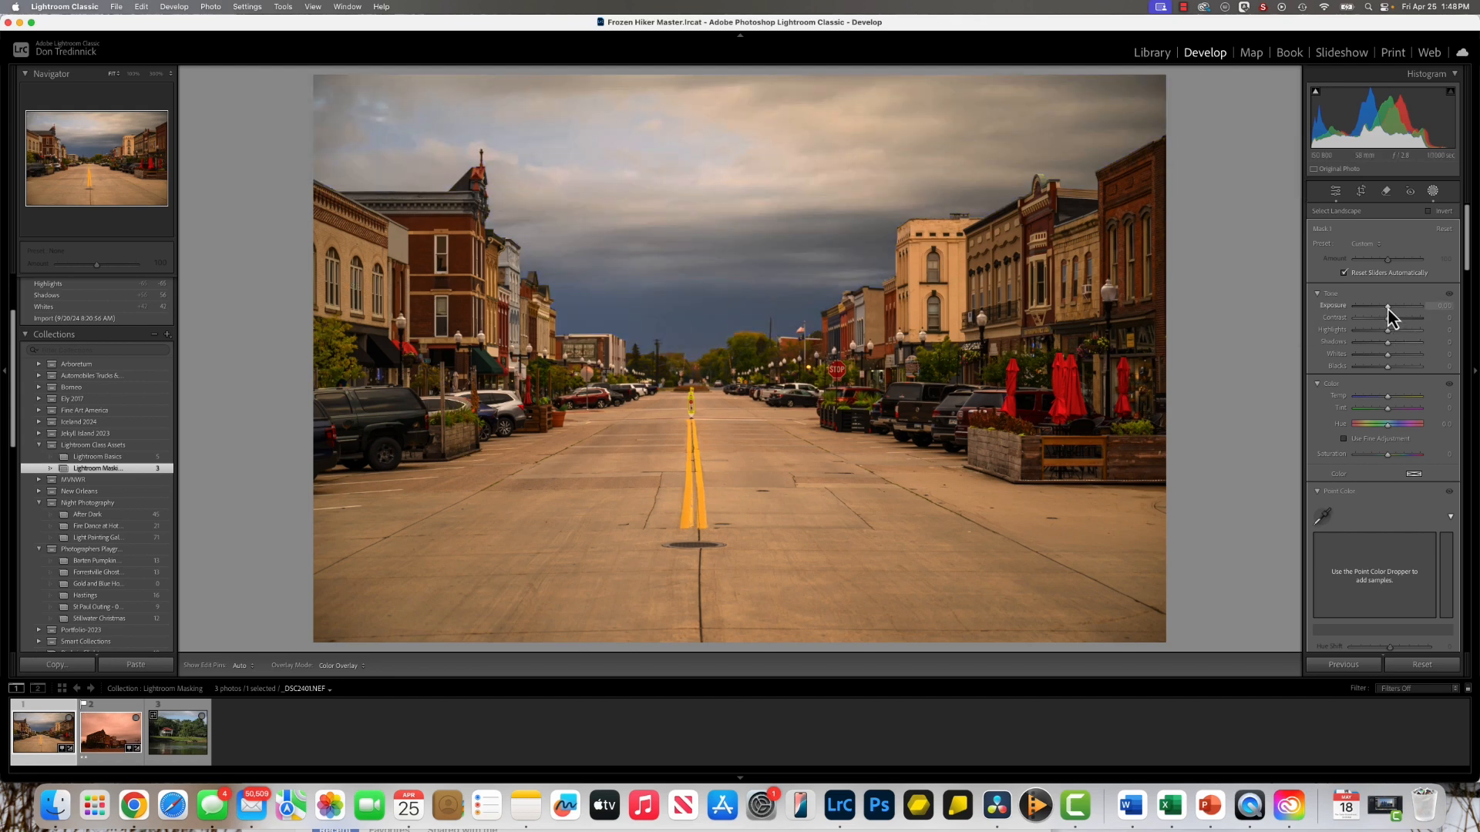
drag(1388, 307, 1384, 308)
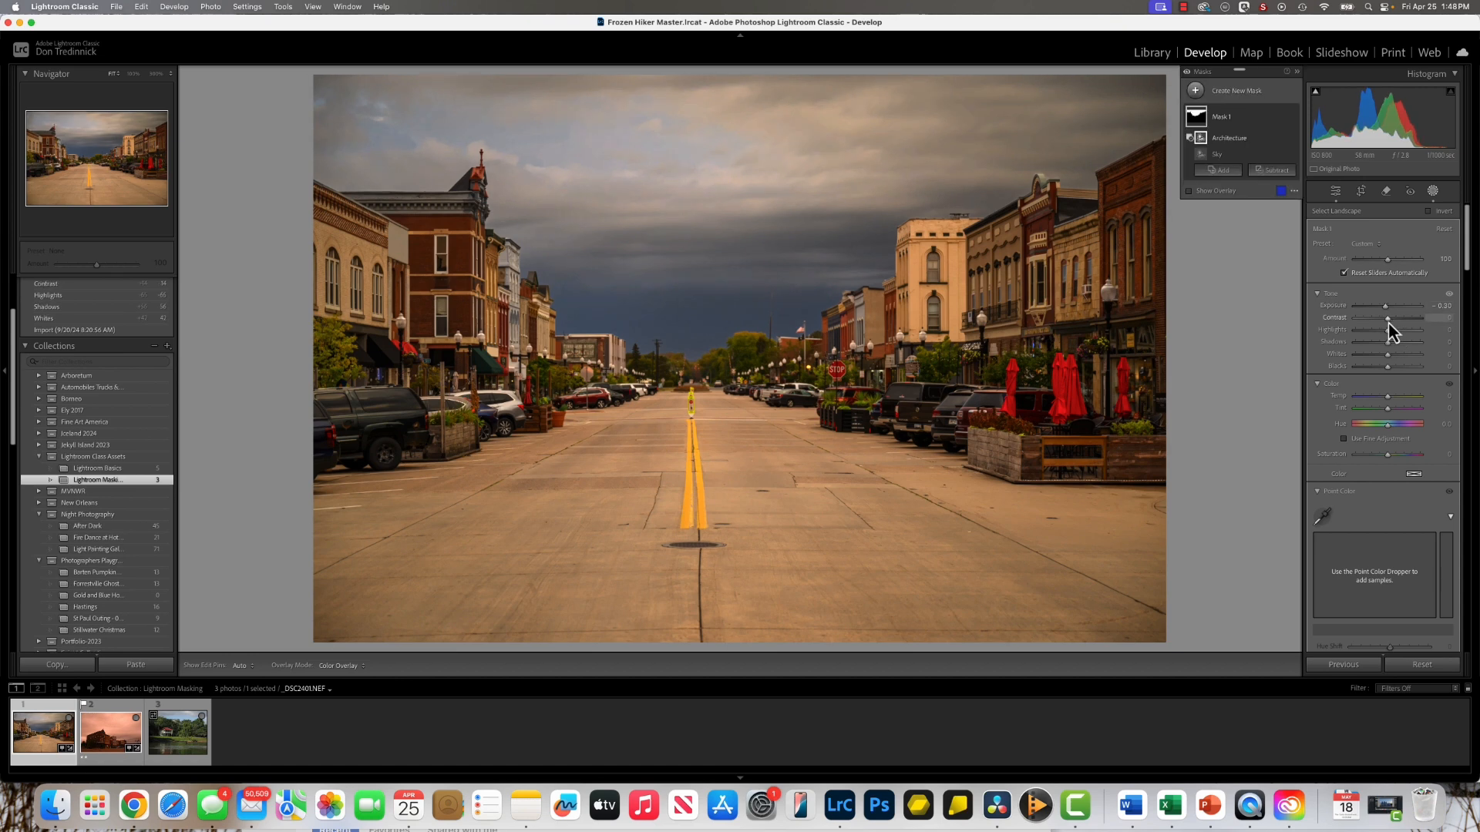
drag(1388, 324, 1391, 322)
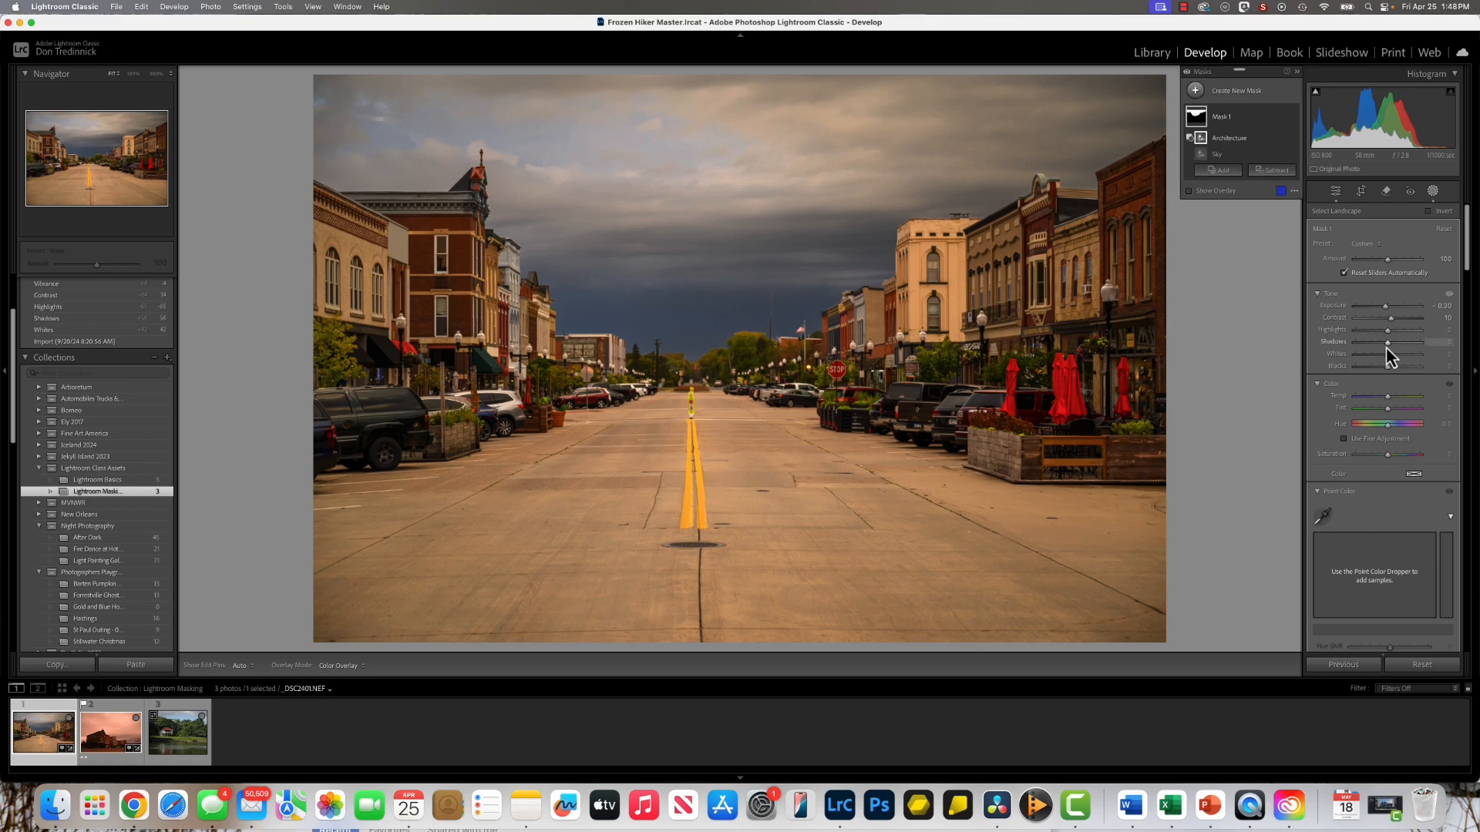
mouse_move(1386, 347)
mouse_down()
mouse_move(1381, 334)
mouse_move(1393, 358)
mouse_up()
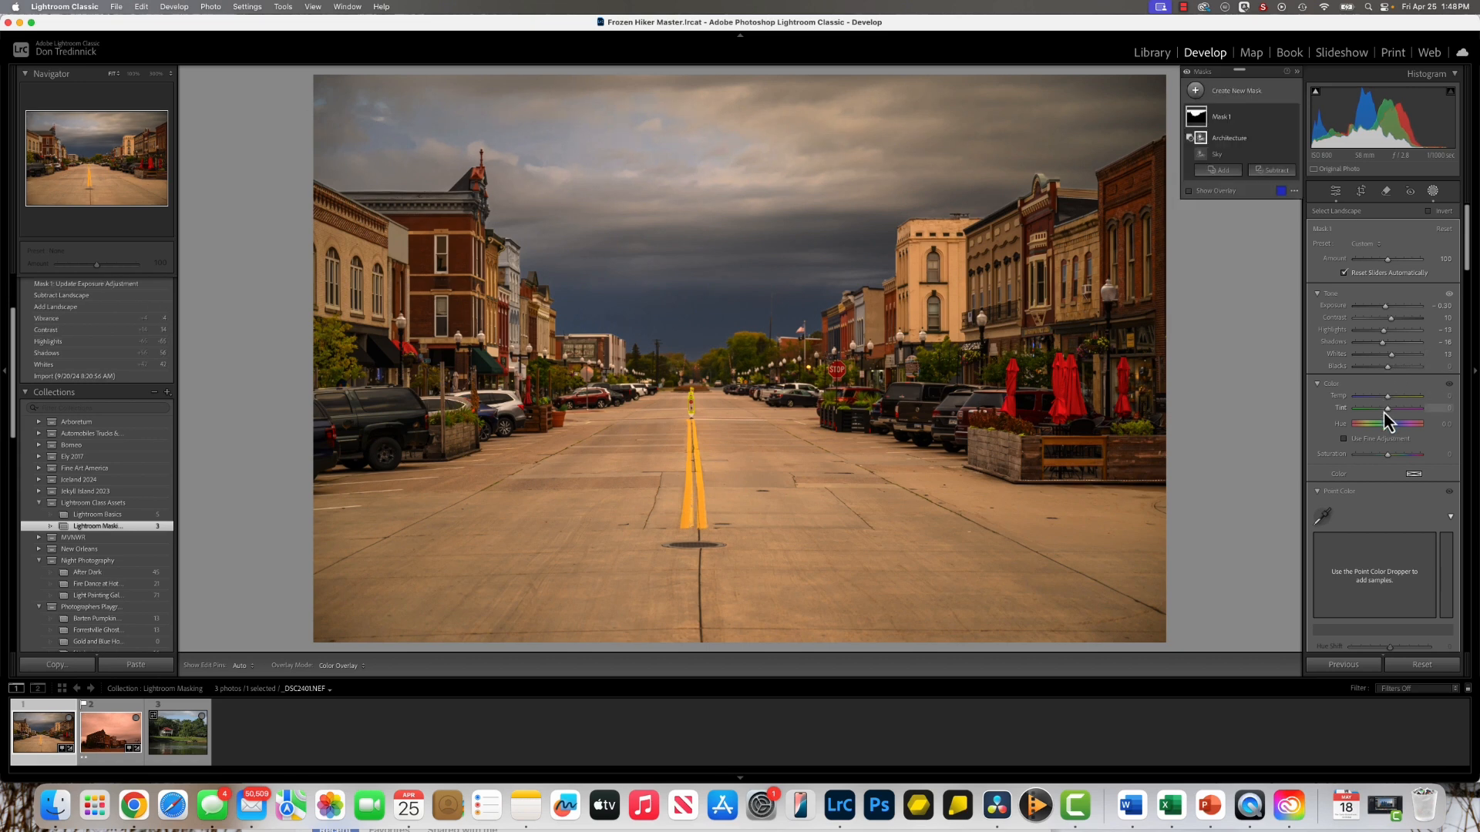
- Warm the sky mask by slightly raising its colour temperature and shifting its tint a little towards magenta
scroll(1384, 412, down, 3)
scroll(1384, 412, up, 3)
mouse_move(1388, 397)
mouse_down()
mouse_move(1426, 400)
mouse_move(1392, 400)
mouse_up()
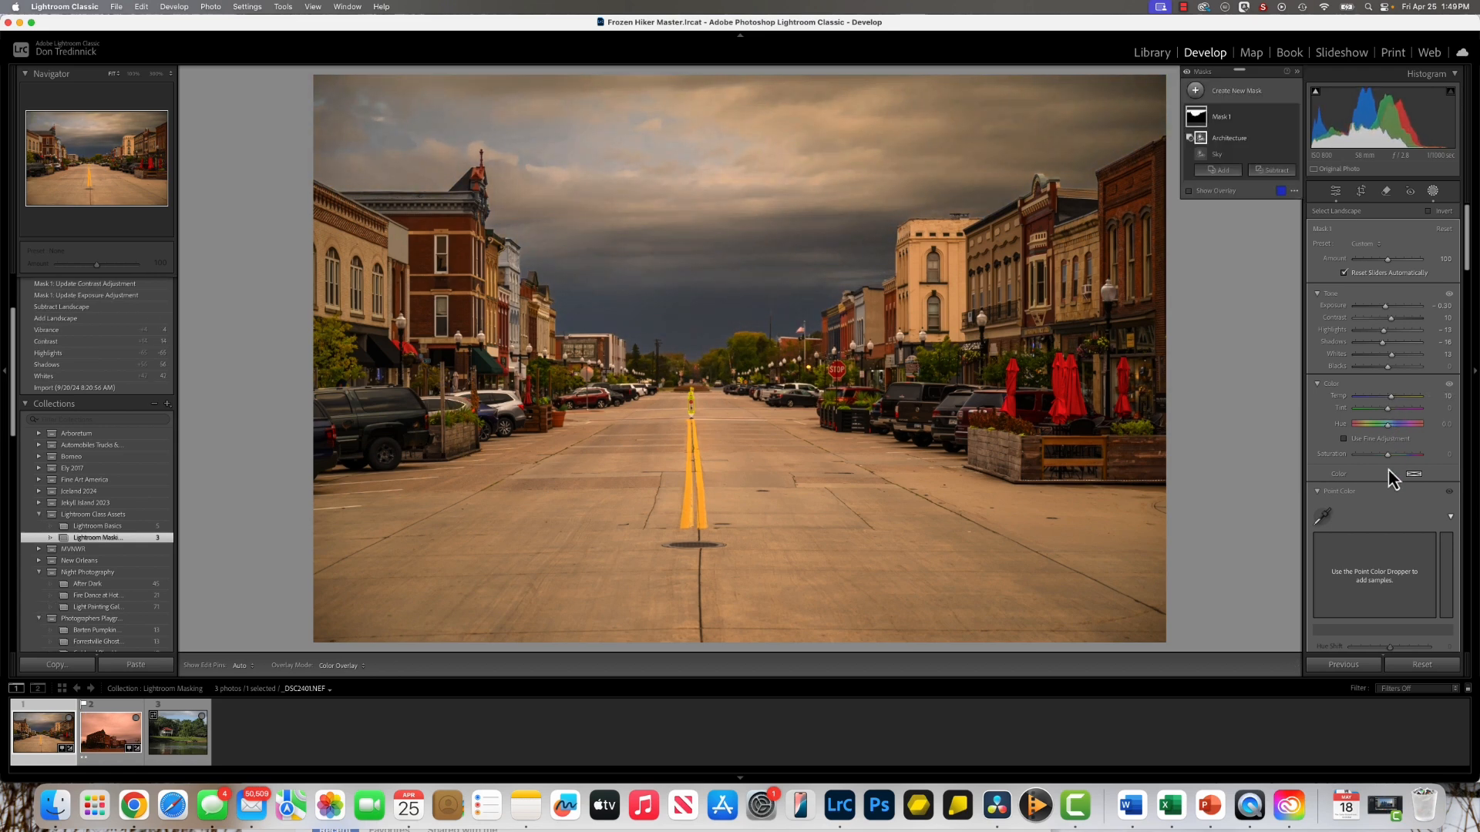
scroll(1390, 472, down, 5)
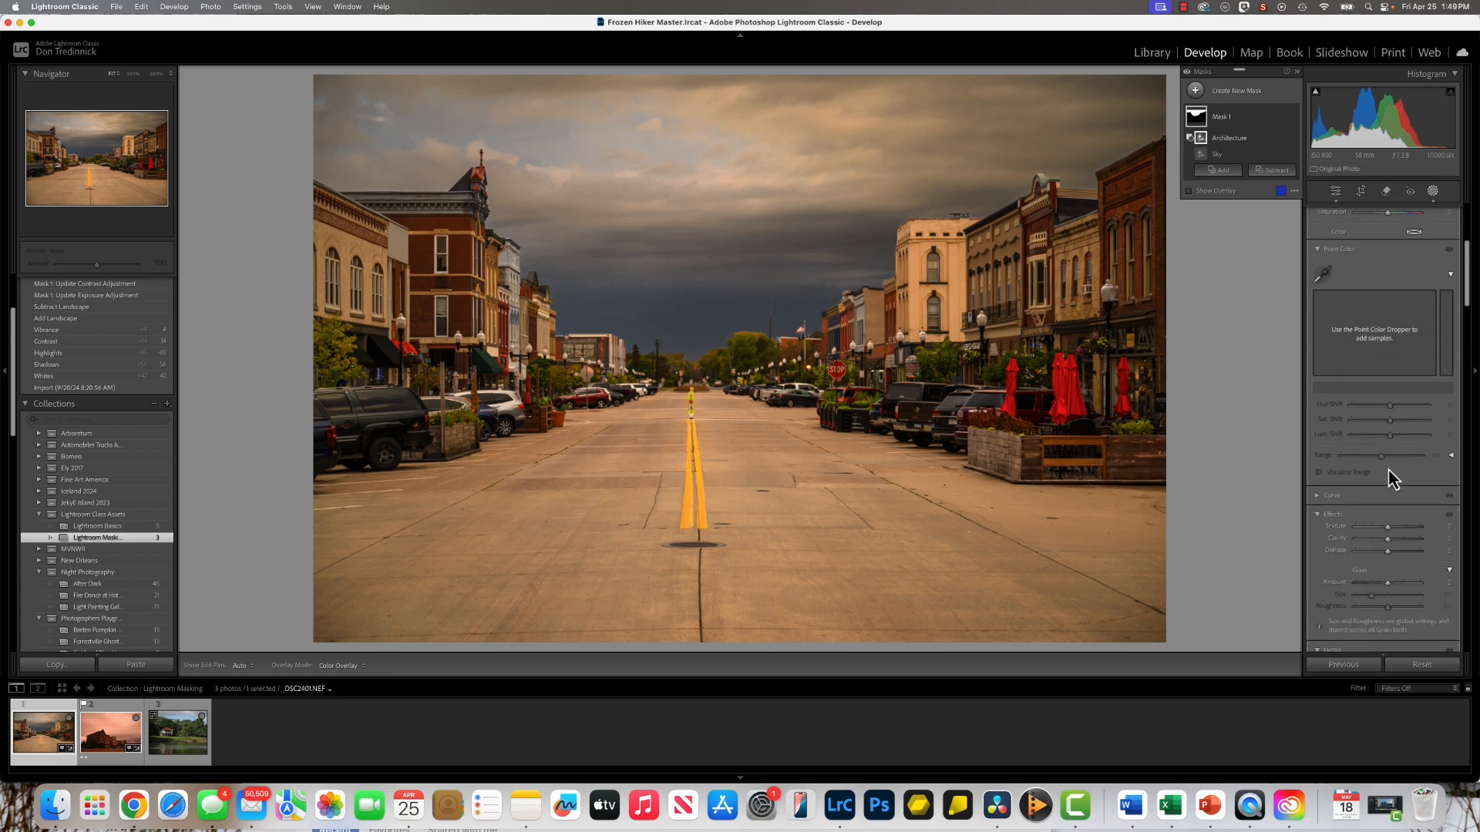
scroll(1389, 469, up, 3)
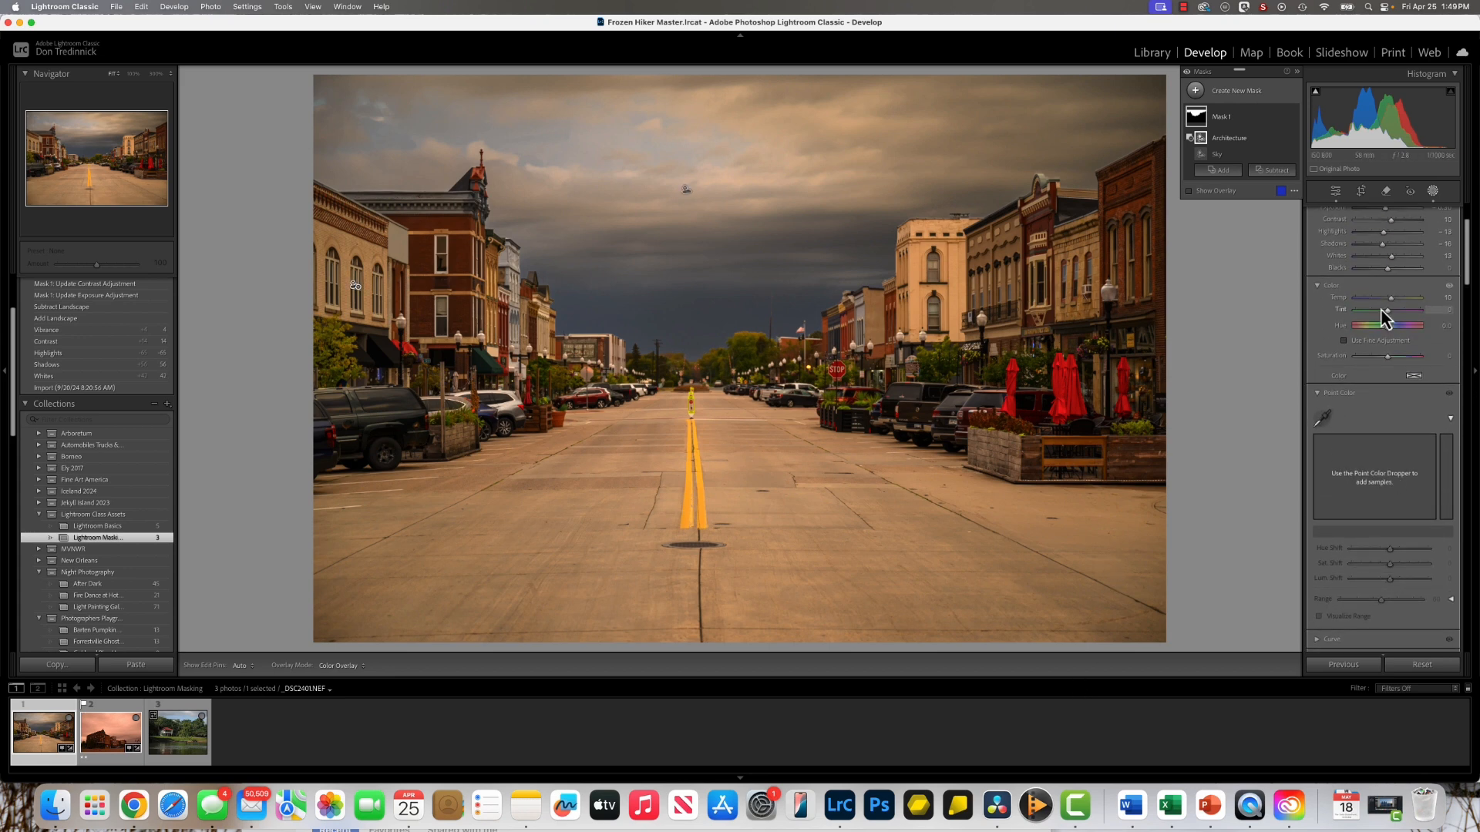
drag(1389, 313, 1391, 314)
- Slightly increase the Dehaze effect on the sky mask
scroll(1390, 358, down, 8)
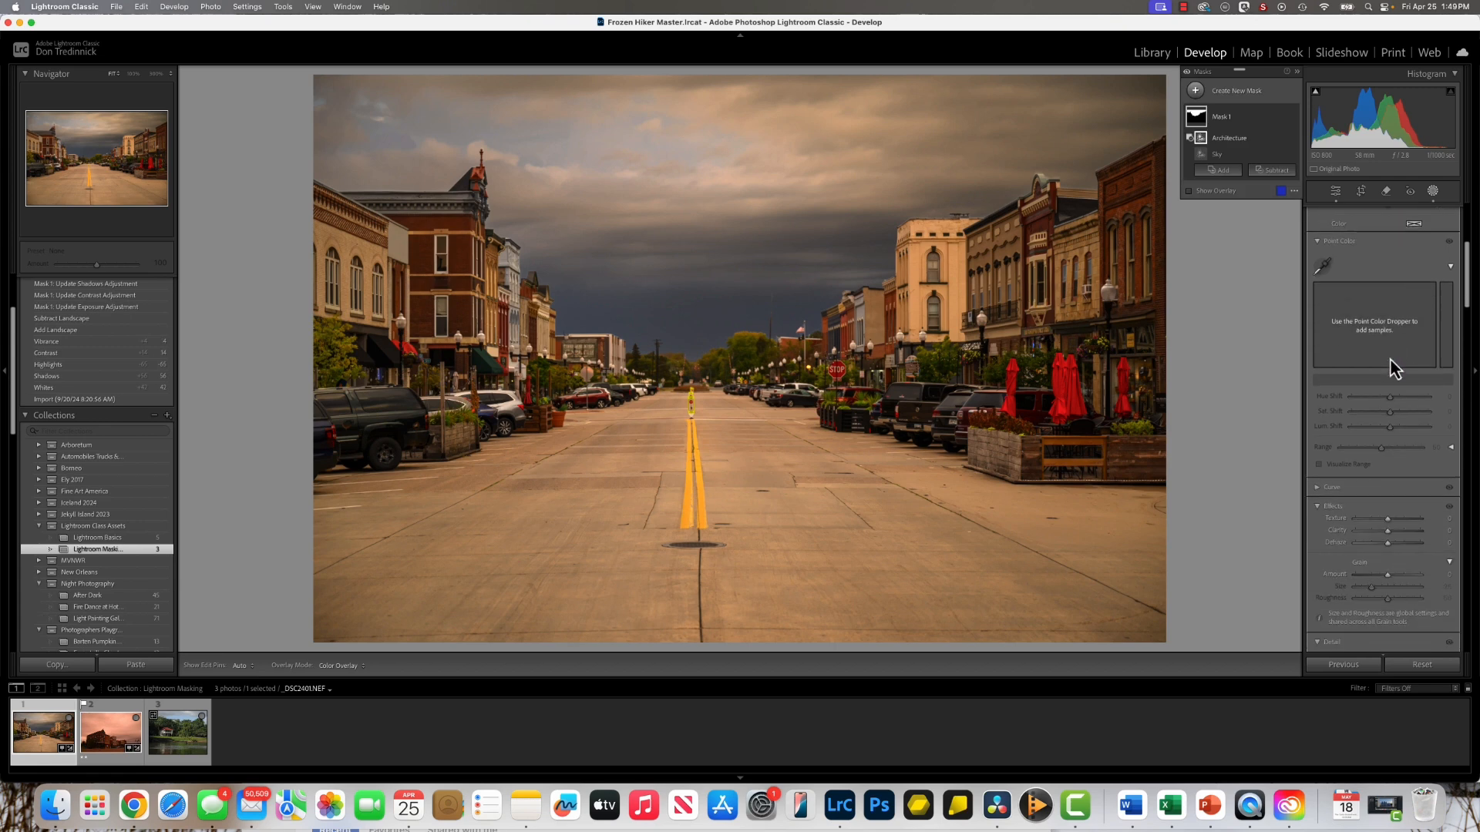
scroll(1395, 369, up, 1)
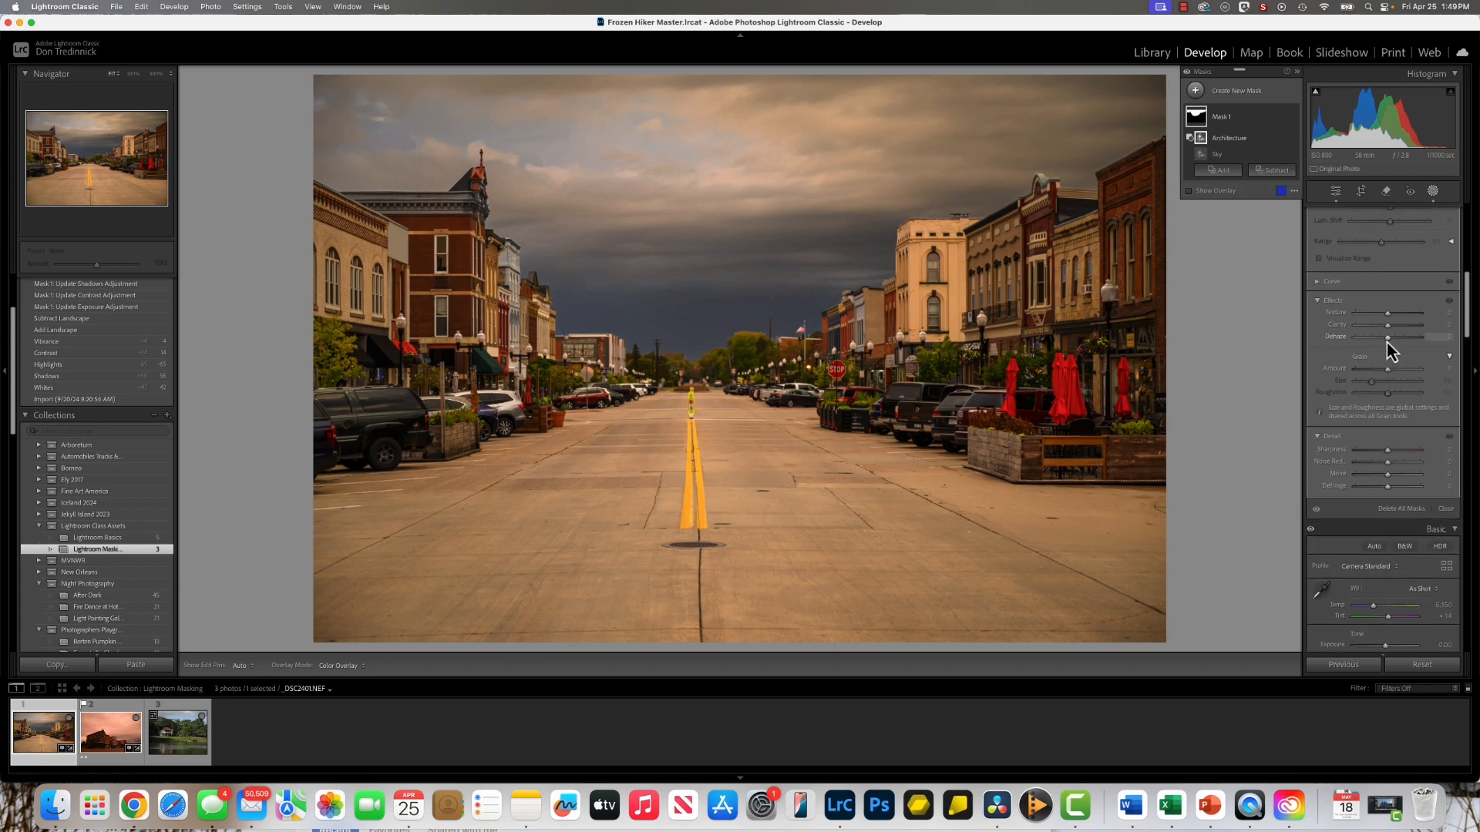
drag(1387, 339, 1390, 342)
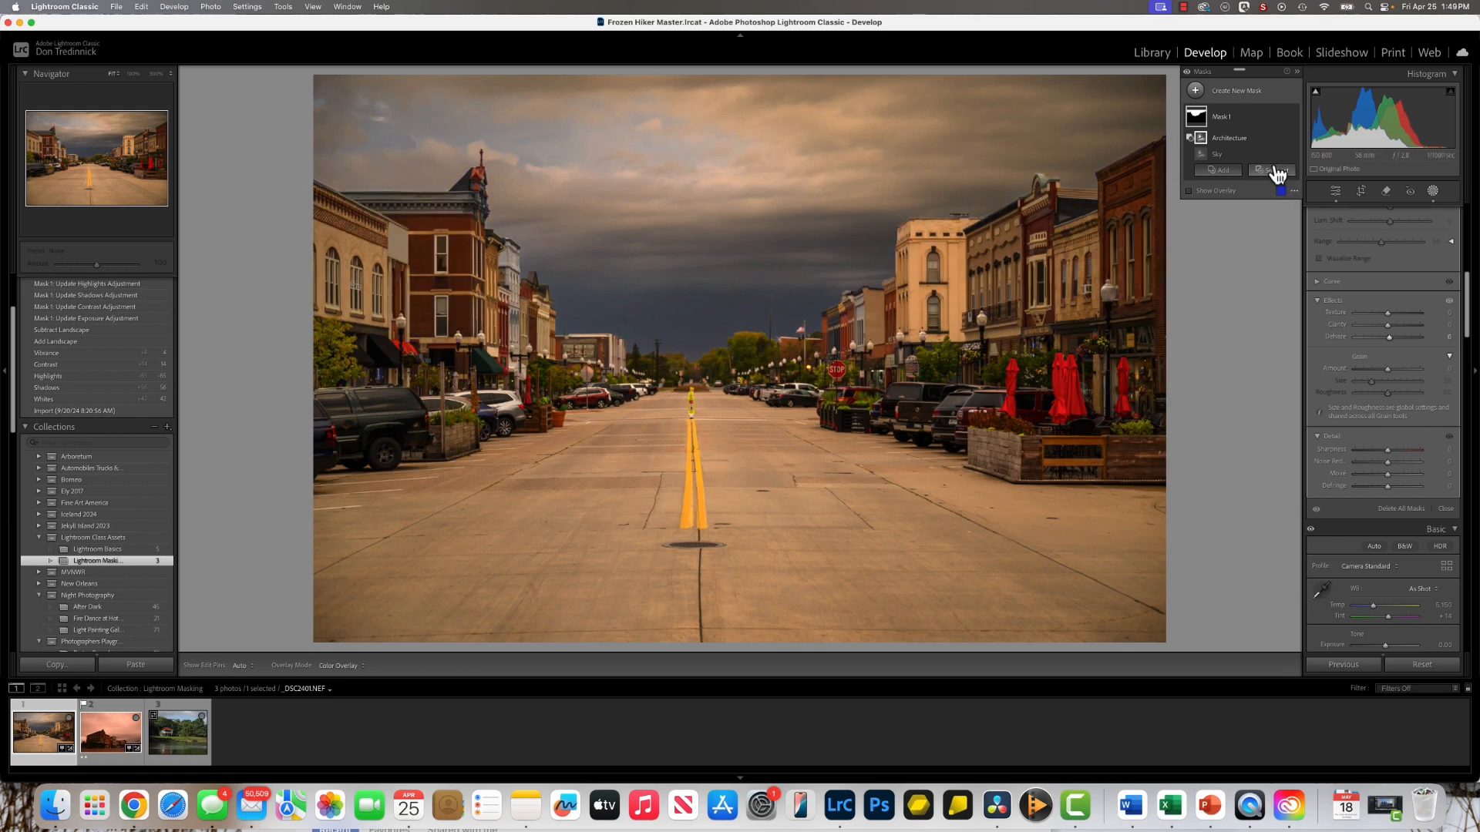
- Create a new landscape mask that selects the architecture along both sides of the street
click(1196, 91)
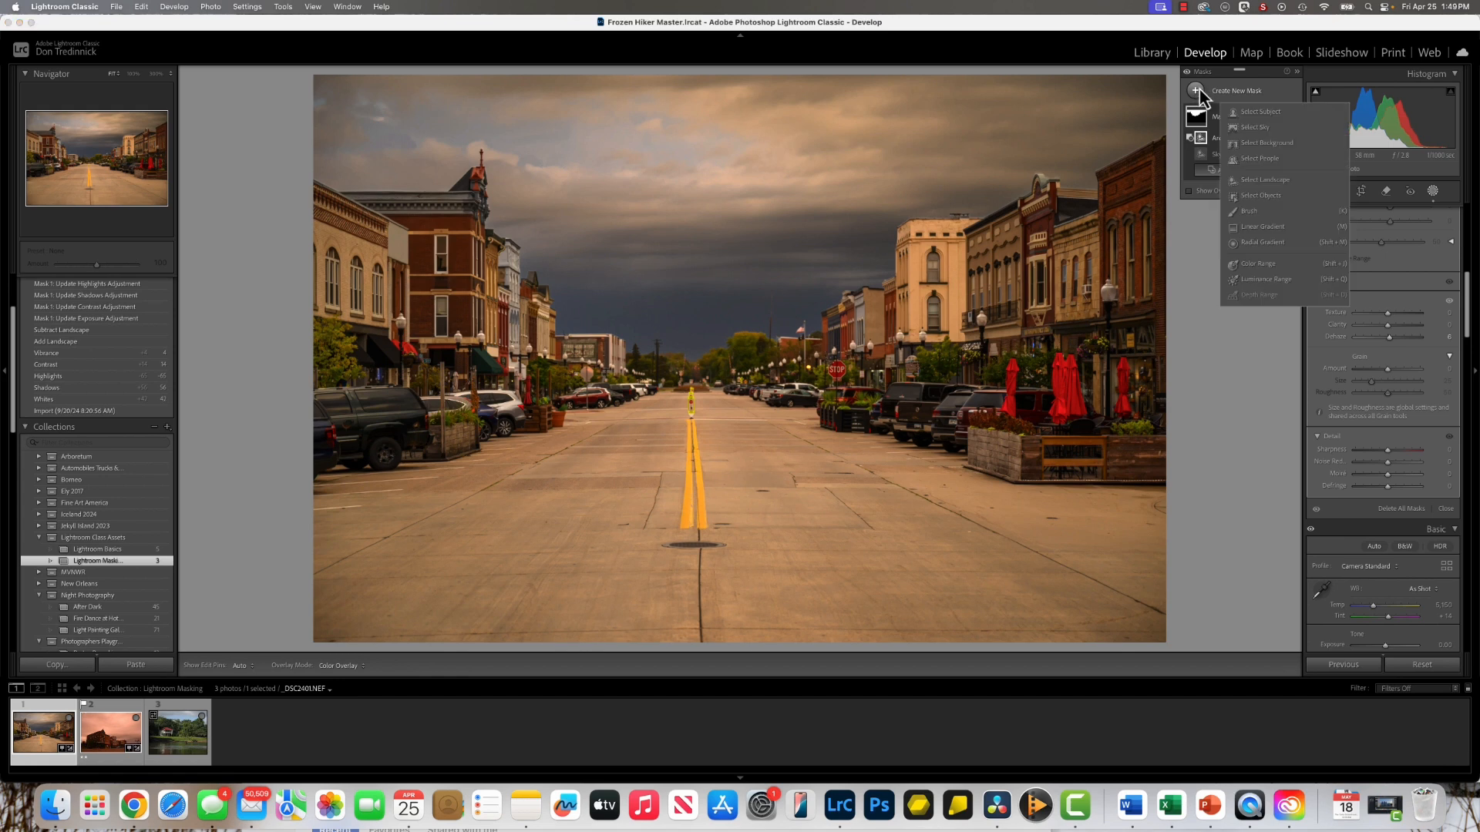
click(1259, 182)
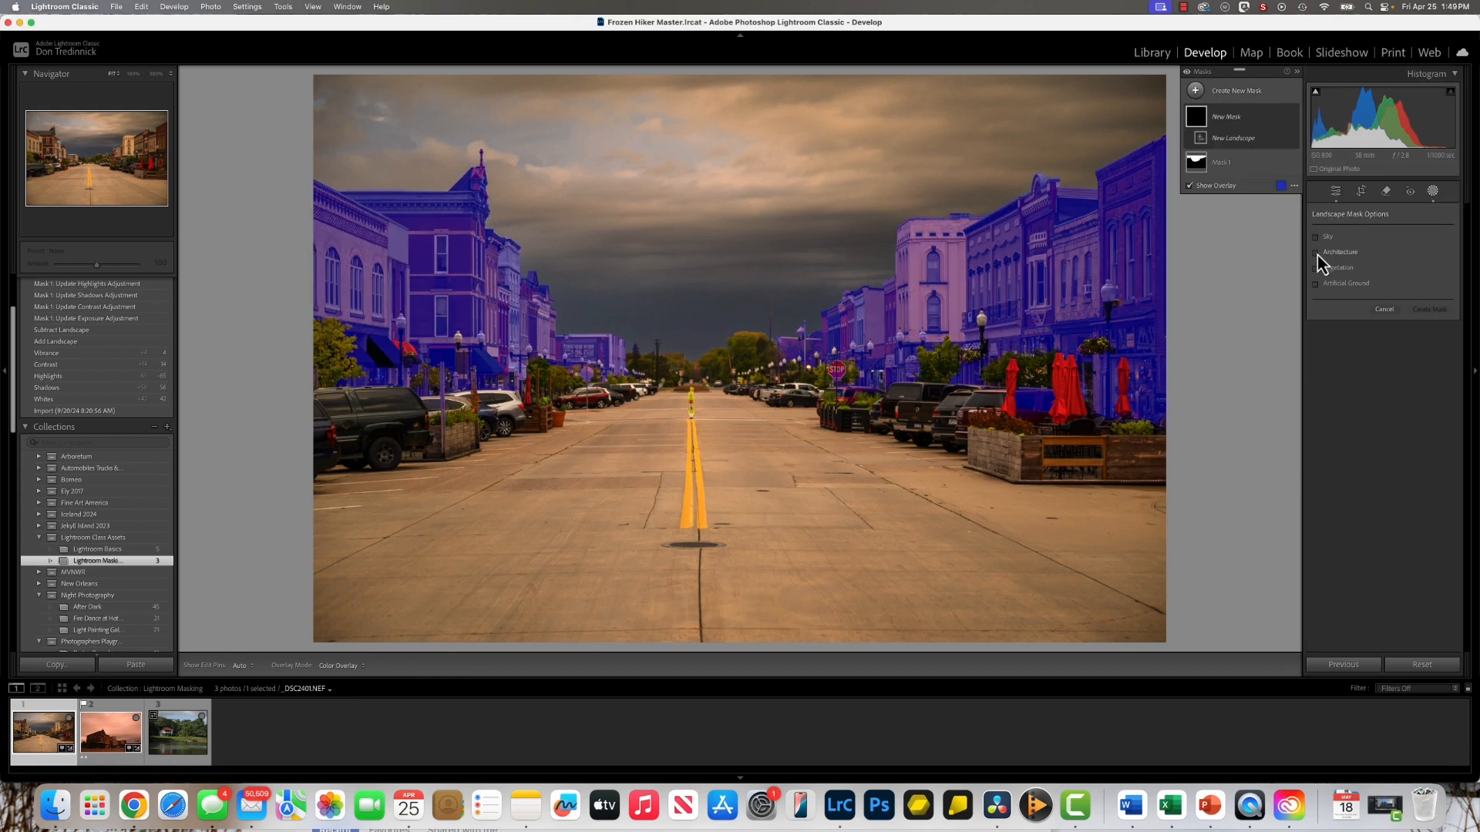
click(1315, 253)
click(1431, 310)
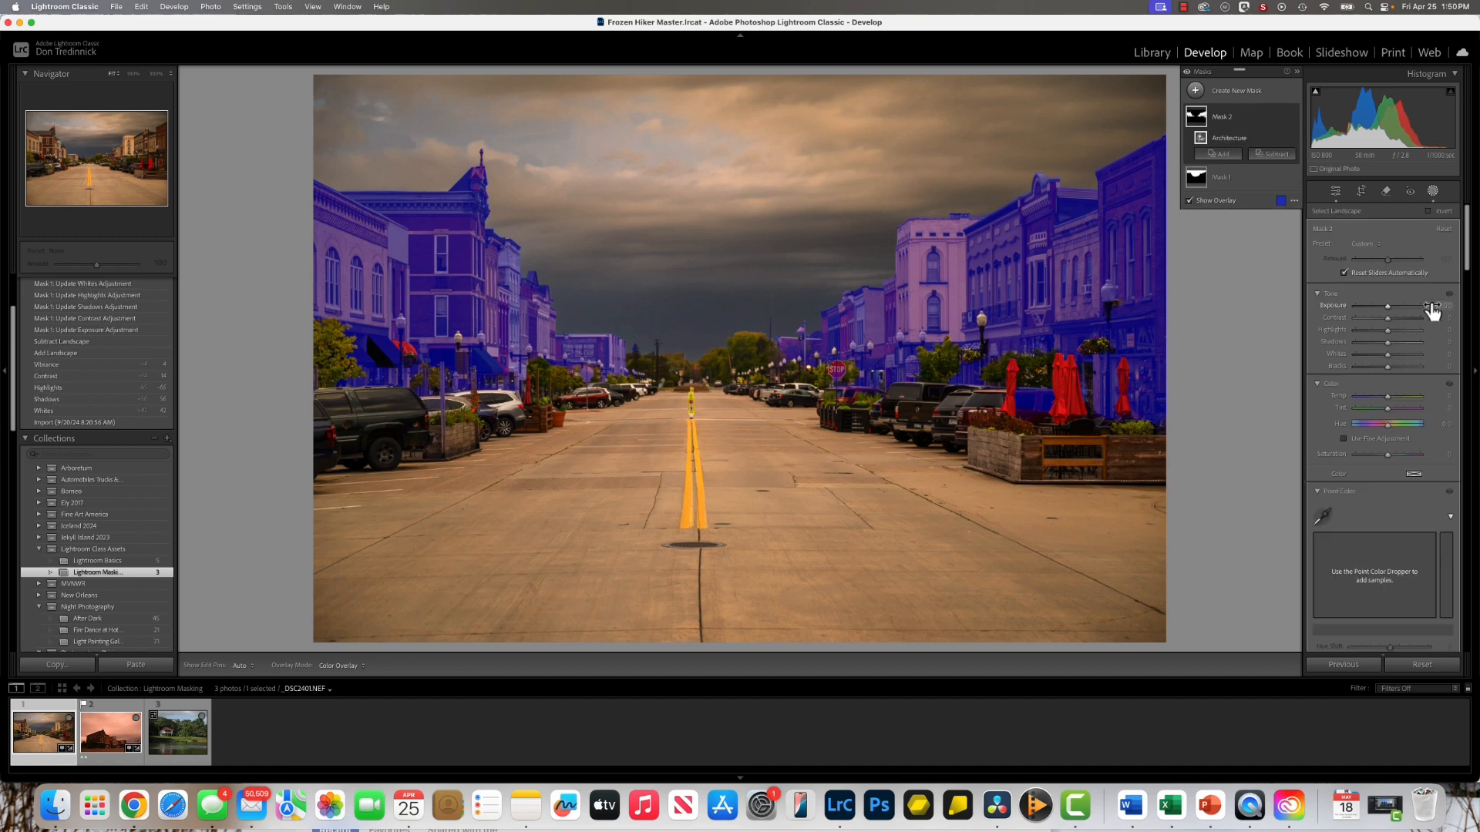
- Subtract the stray area around the red umbrellas from the architecture mask using a brush reduced to size 2.0
click(1271, 154)
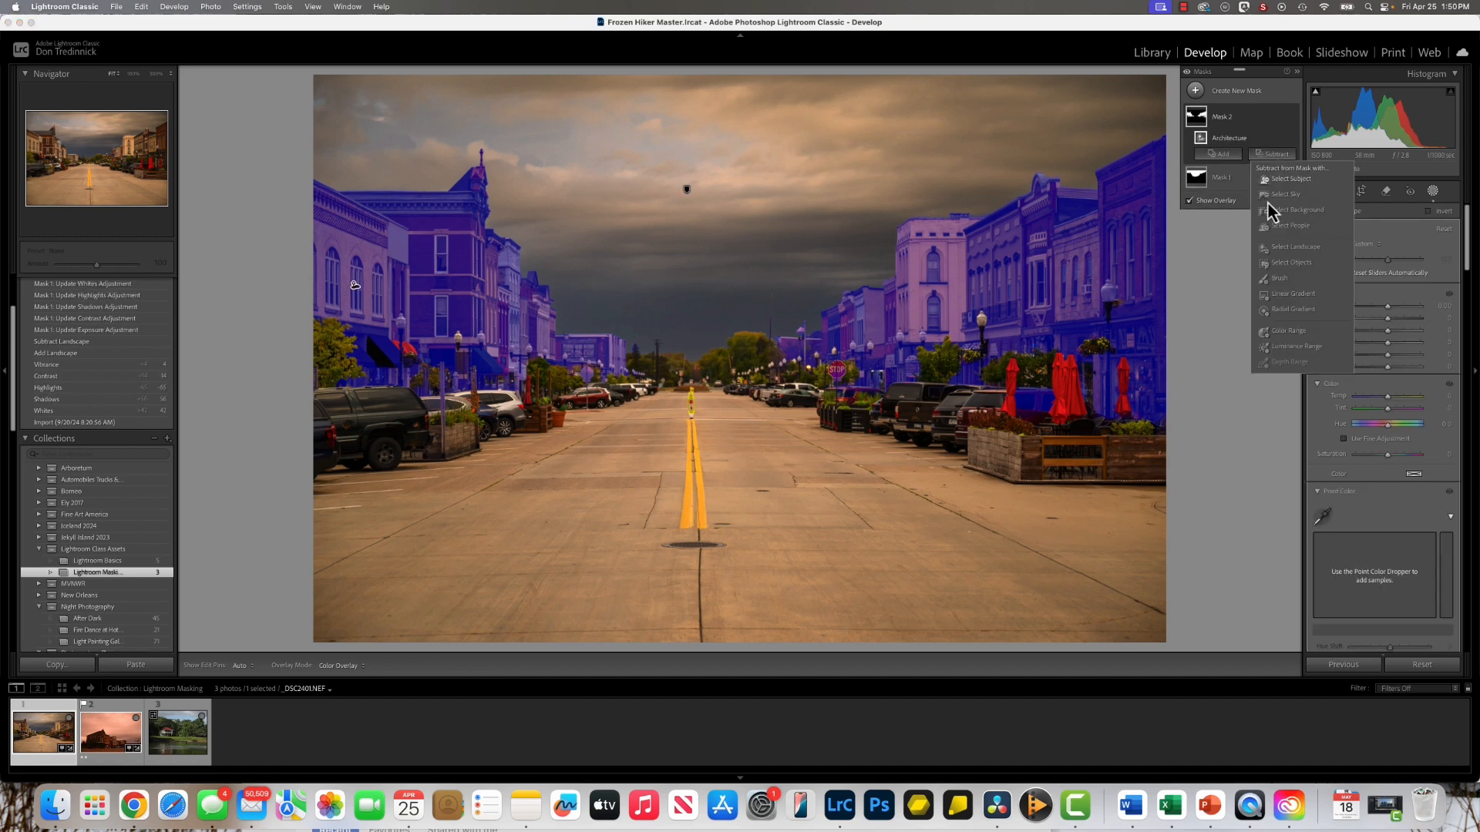
click(1280, 279)
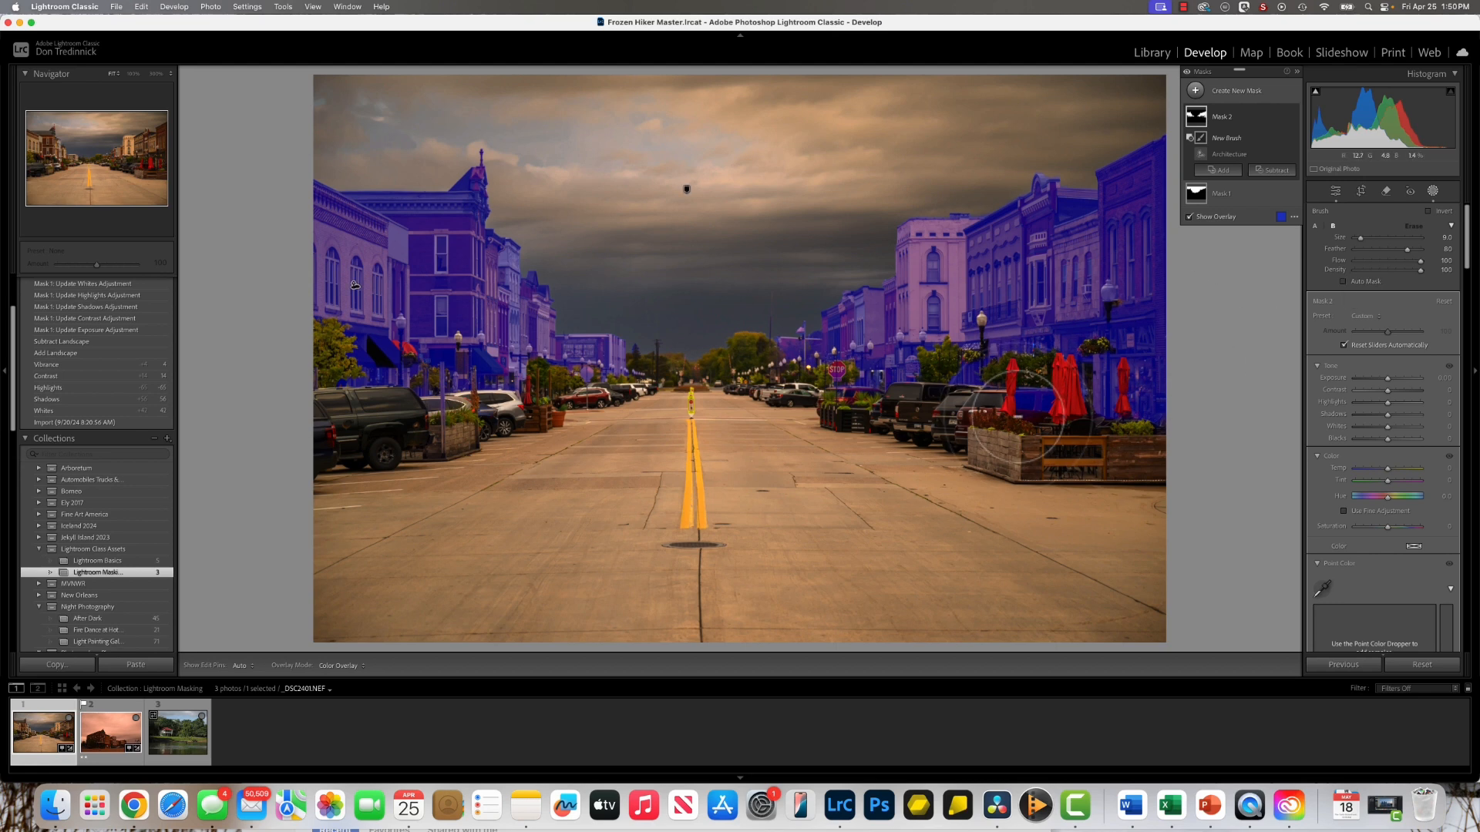
scroll(1030, 415, down, 5)
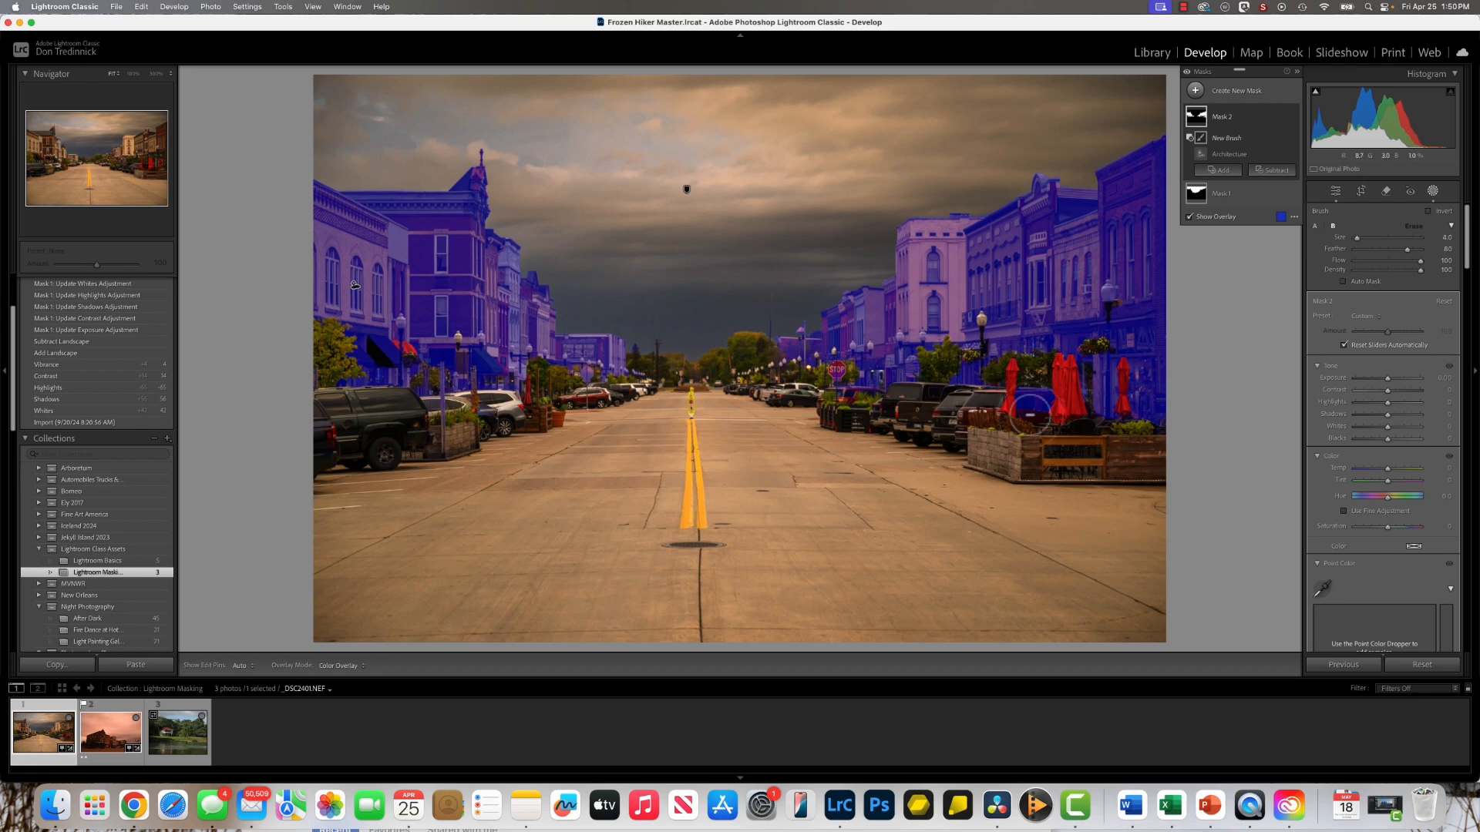
key(h)
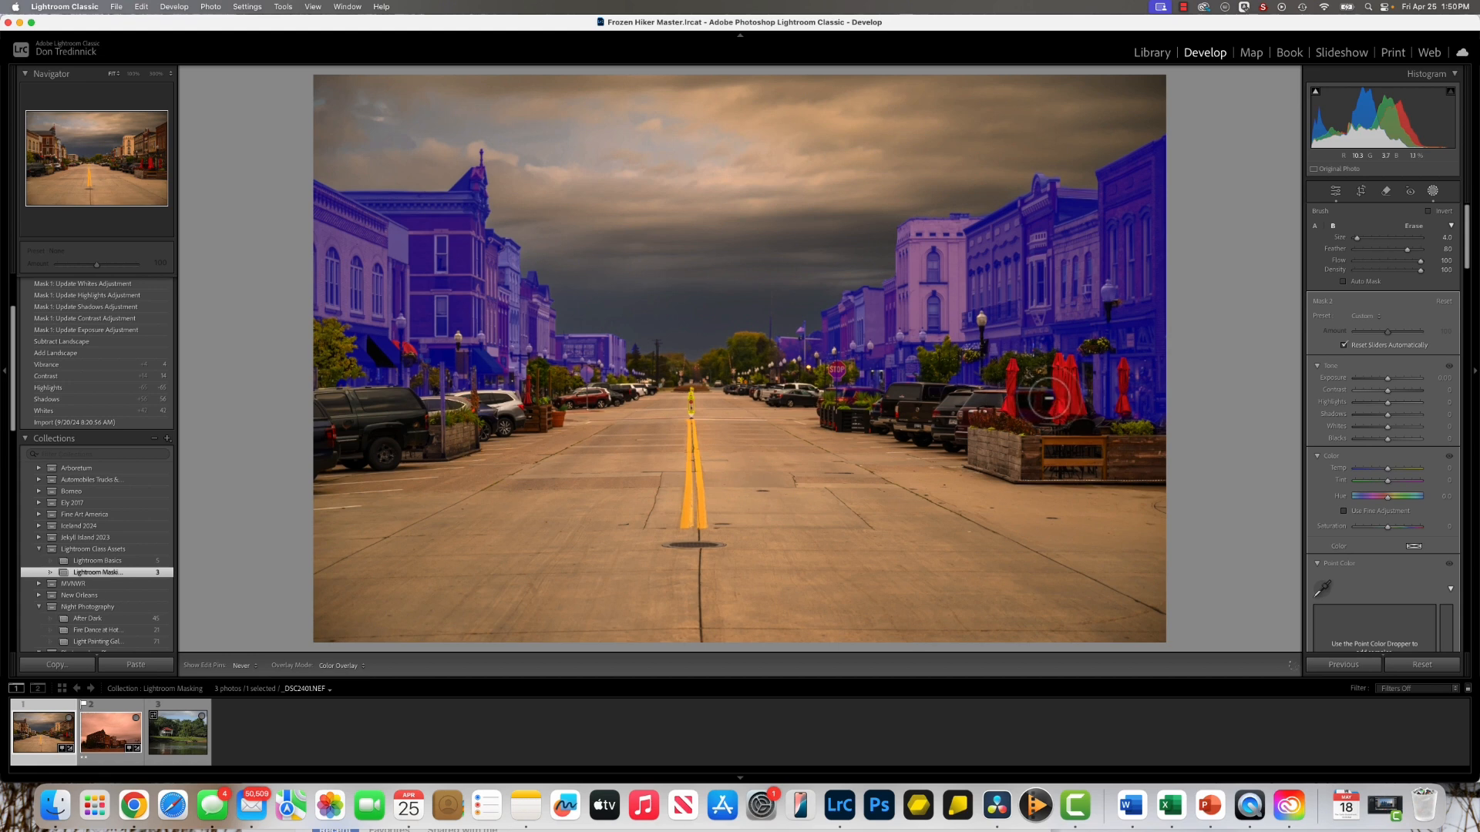
key(h)
scroll(871, 397, down, 2)
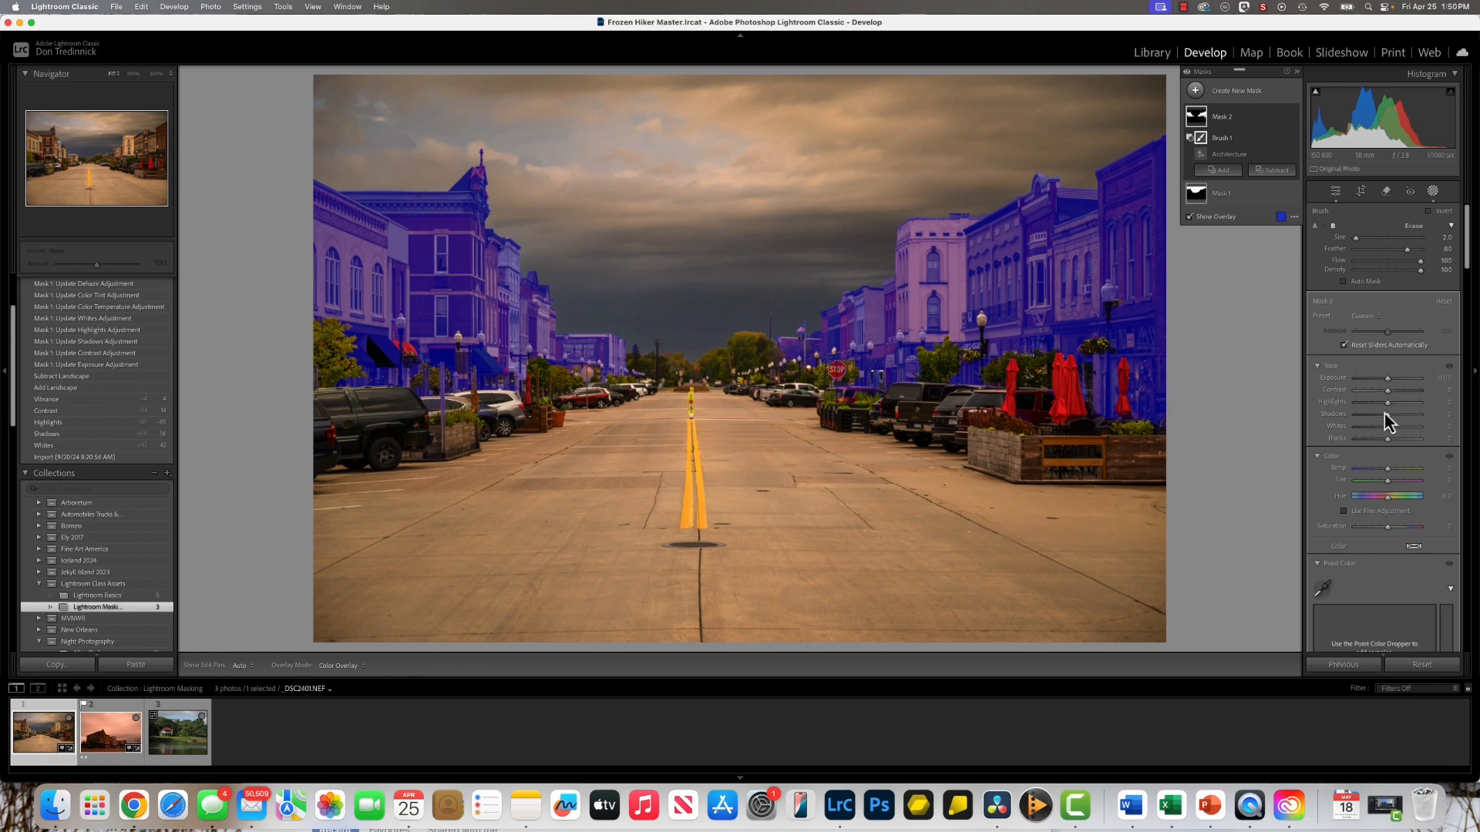
- Lower the architecture mask's contrast, highlights, shadows and whites to about -10, -28, -25 and -19 respectively
drag(1387, 409, 1382, 428)
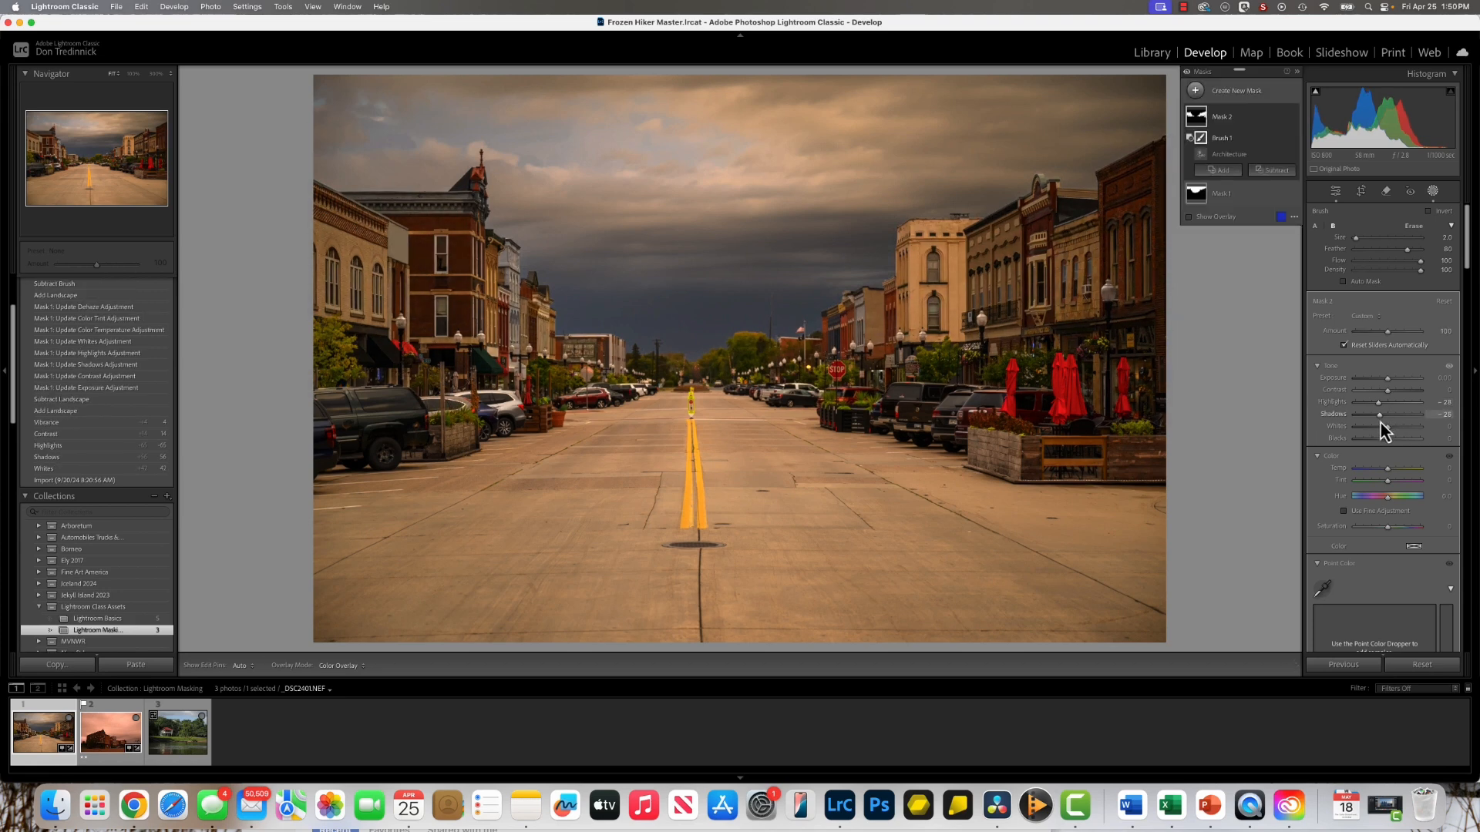
drag(1389, 432, 1389, 431)
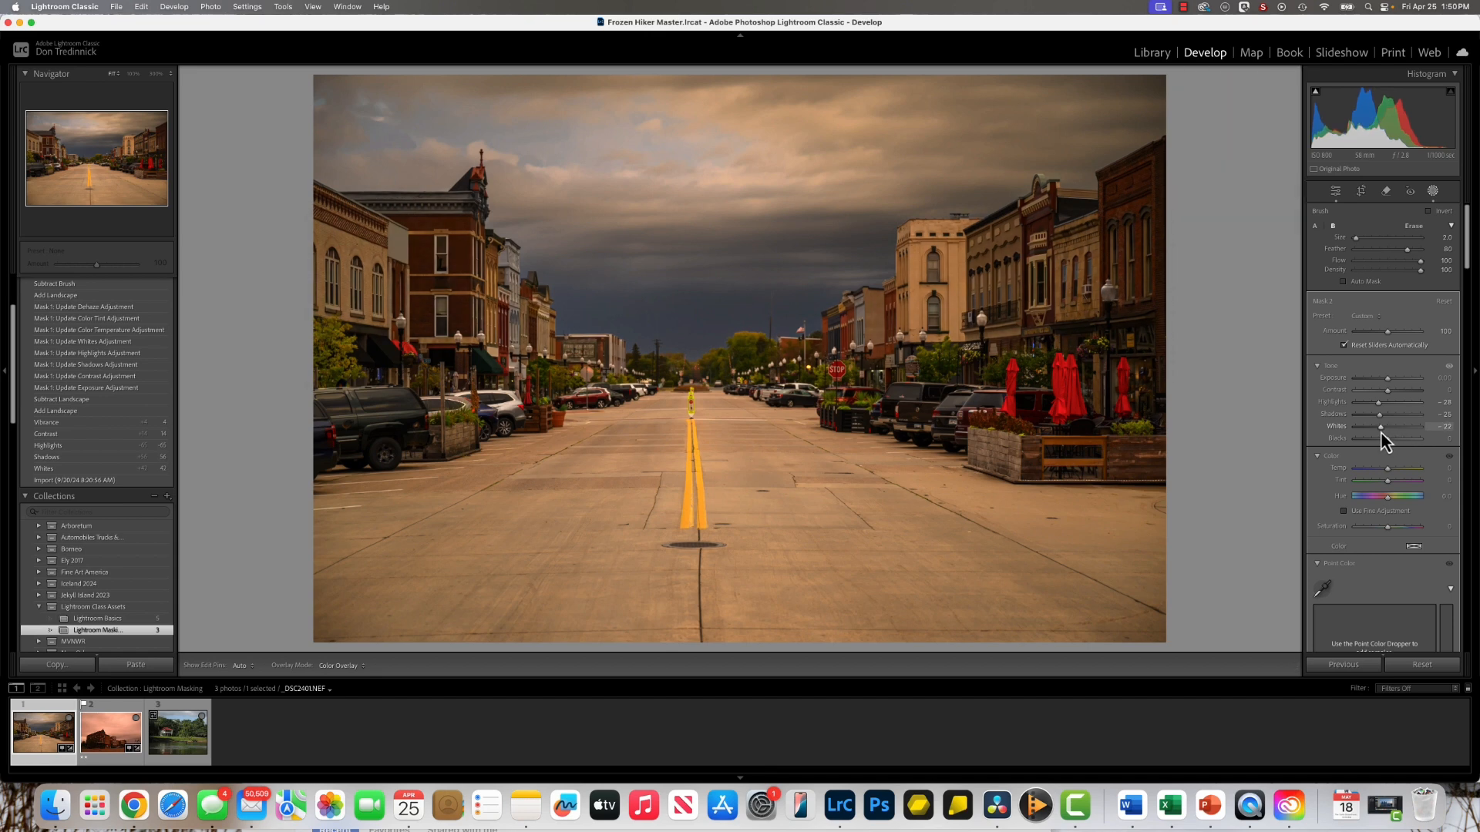
drag(1381, 432, 1385, 392)
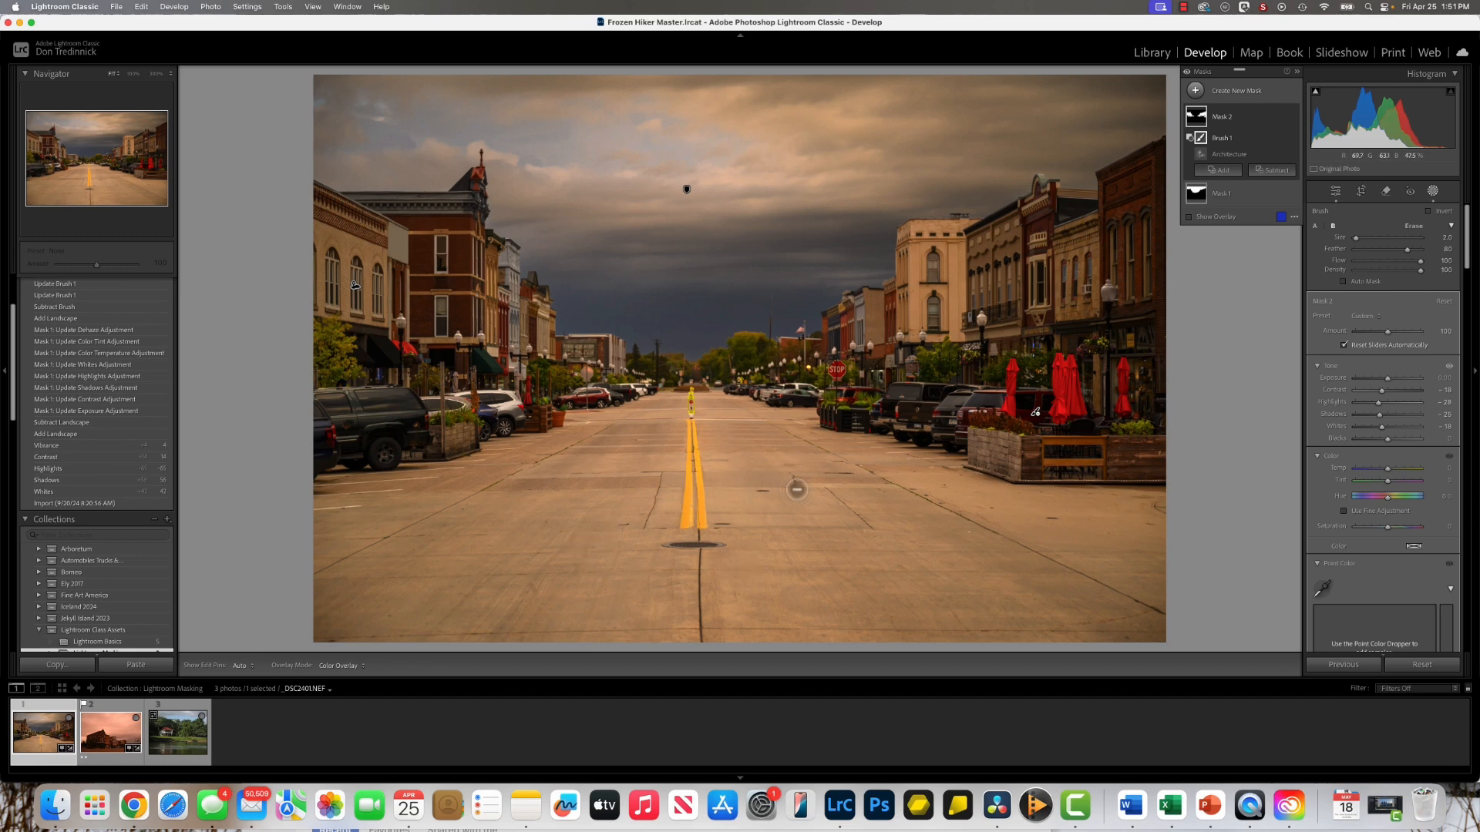
- Create a new landscape mask that selects the artificial ground of the street
click(1196, 91)
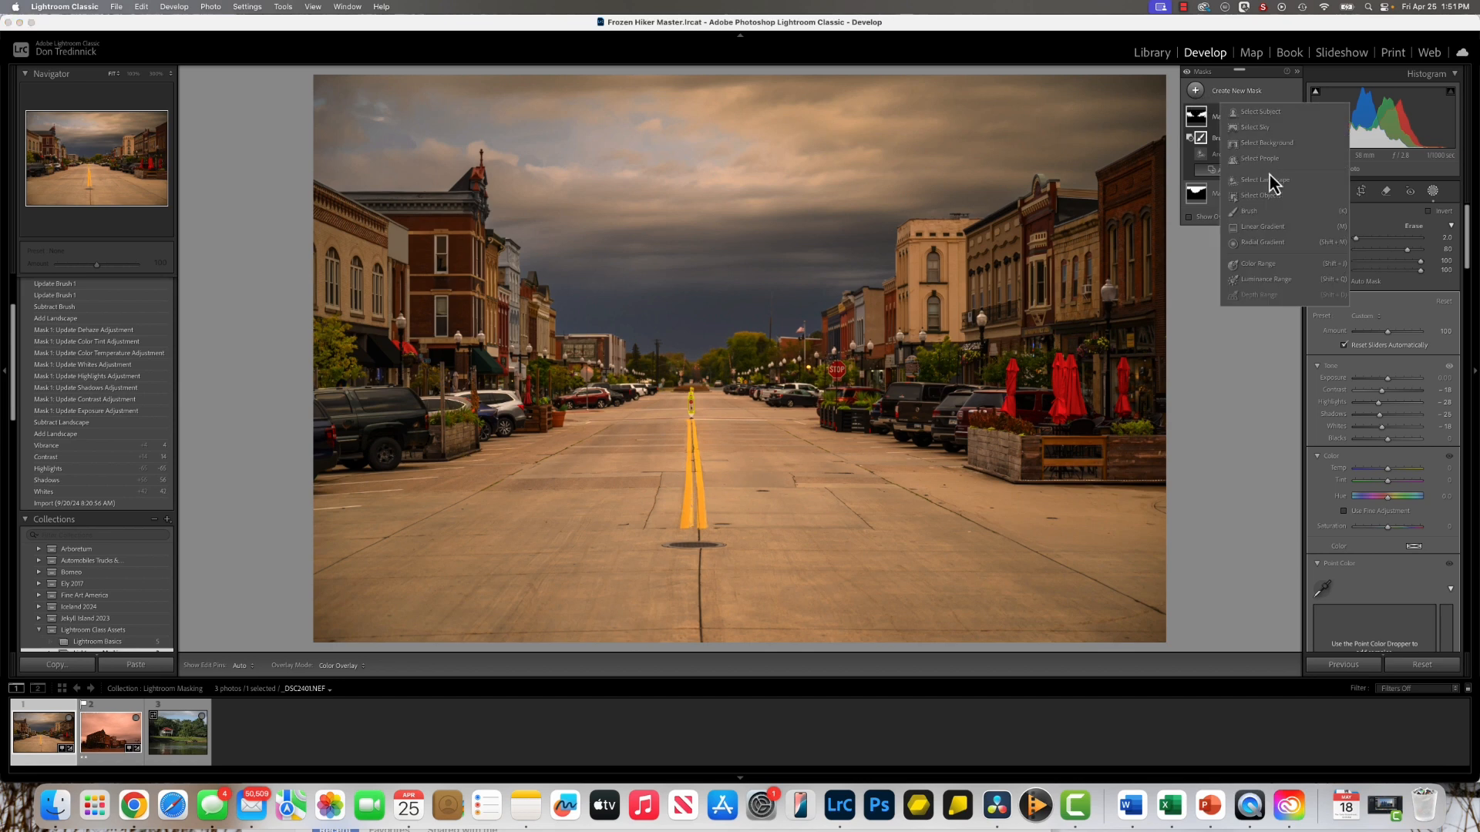
click(1249, 184)
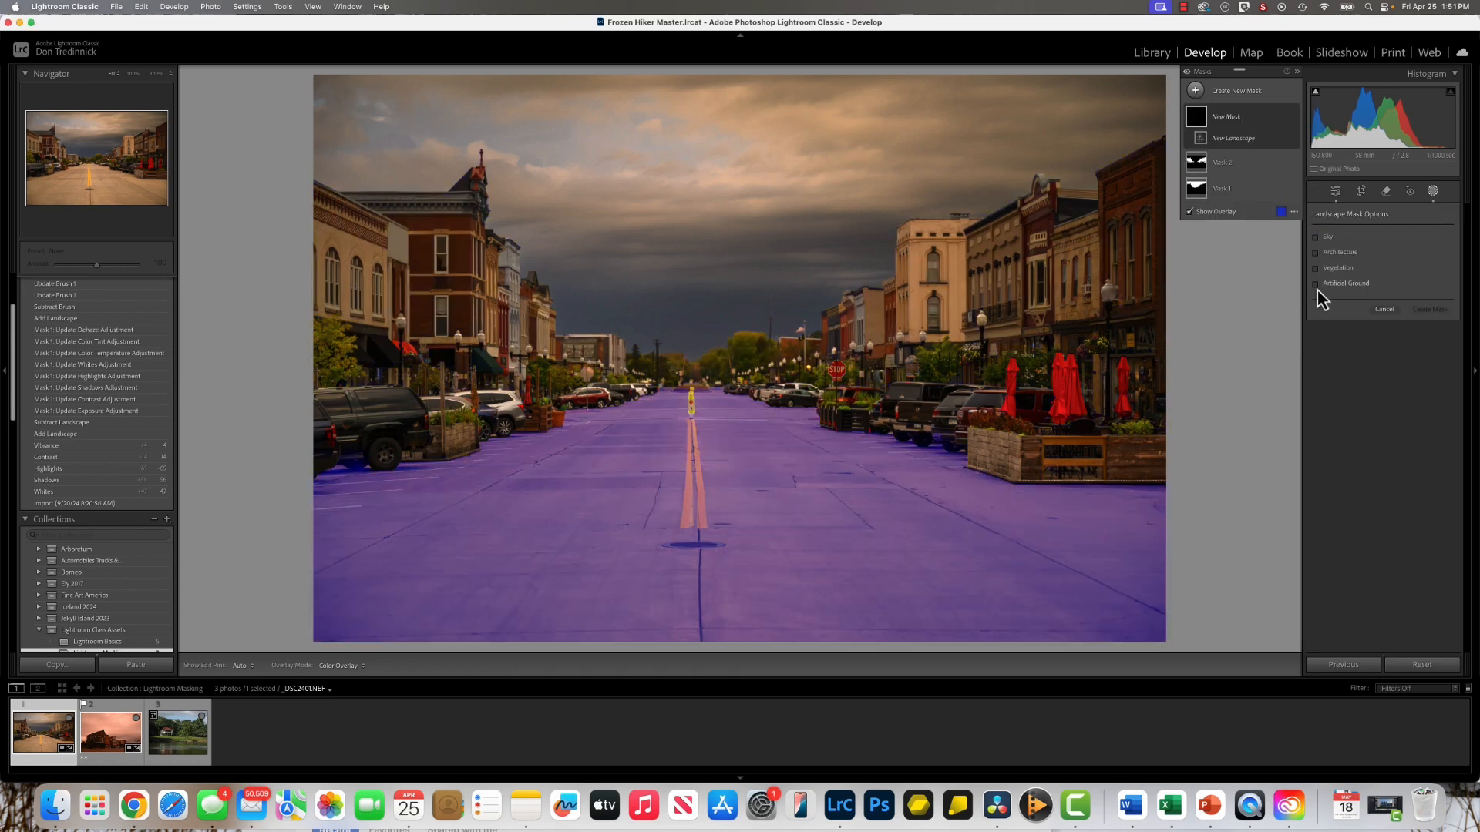
click(1317, 290)
click(1432, 310)
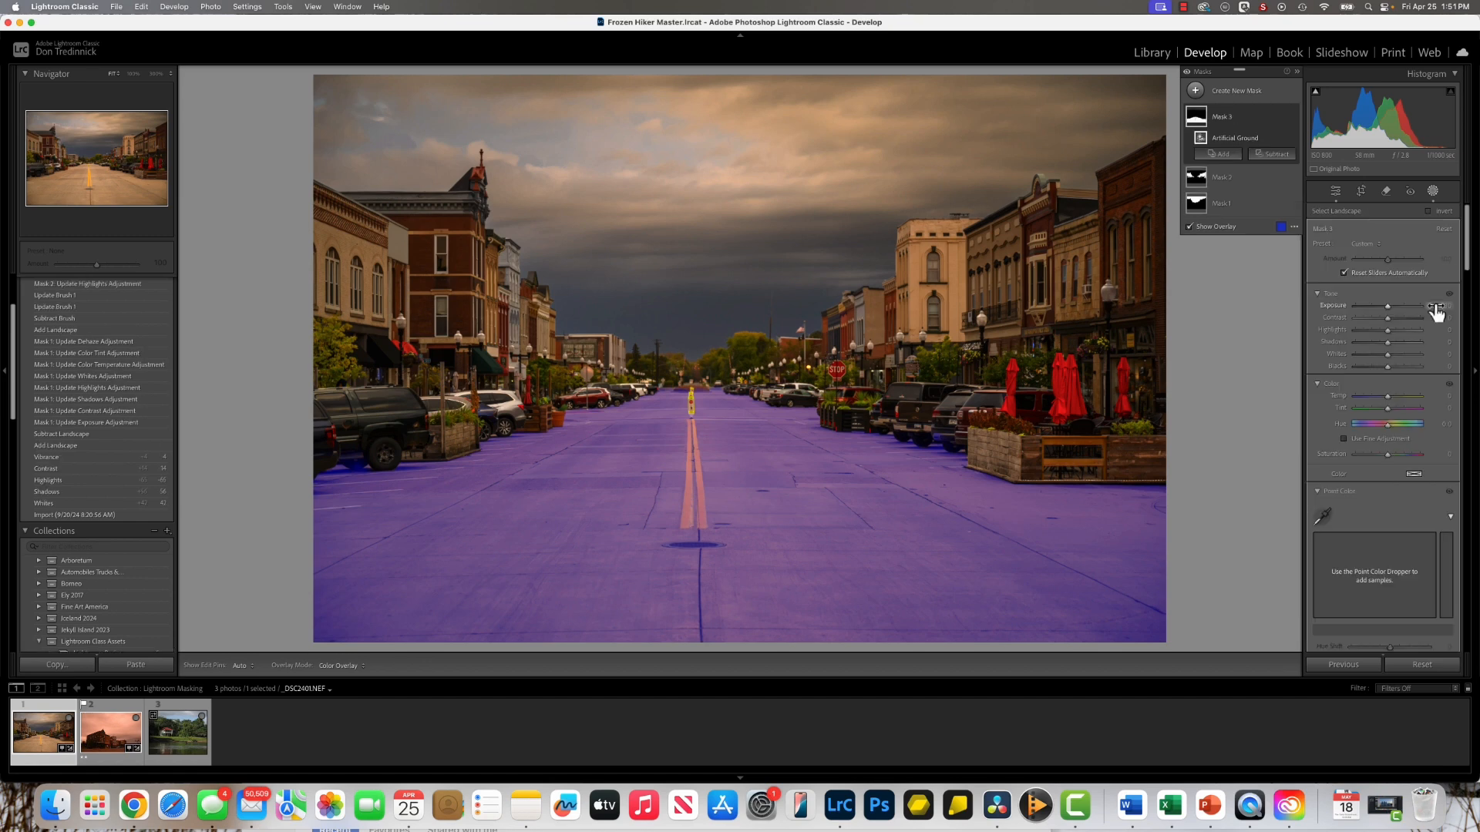
- Set the artificial ground mask's contrast to 100 and lower its clarity to about -100
drag(1388, 322, 1423, 326)
scroll(1385, 403, down, 3)
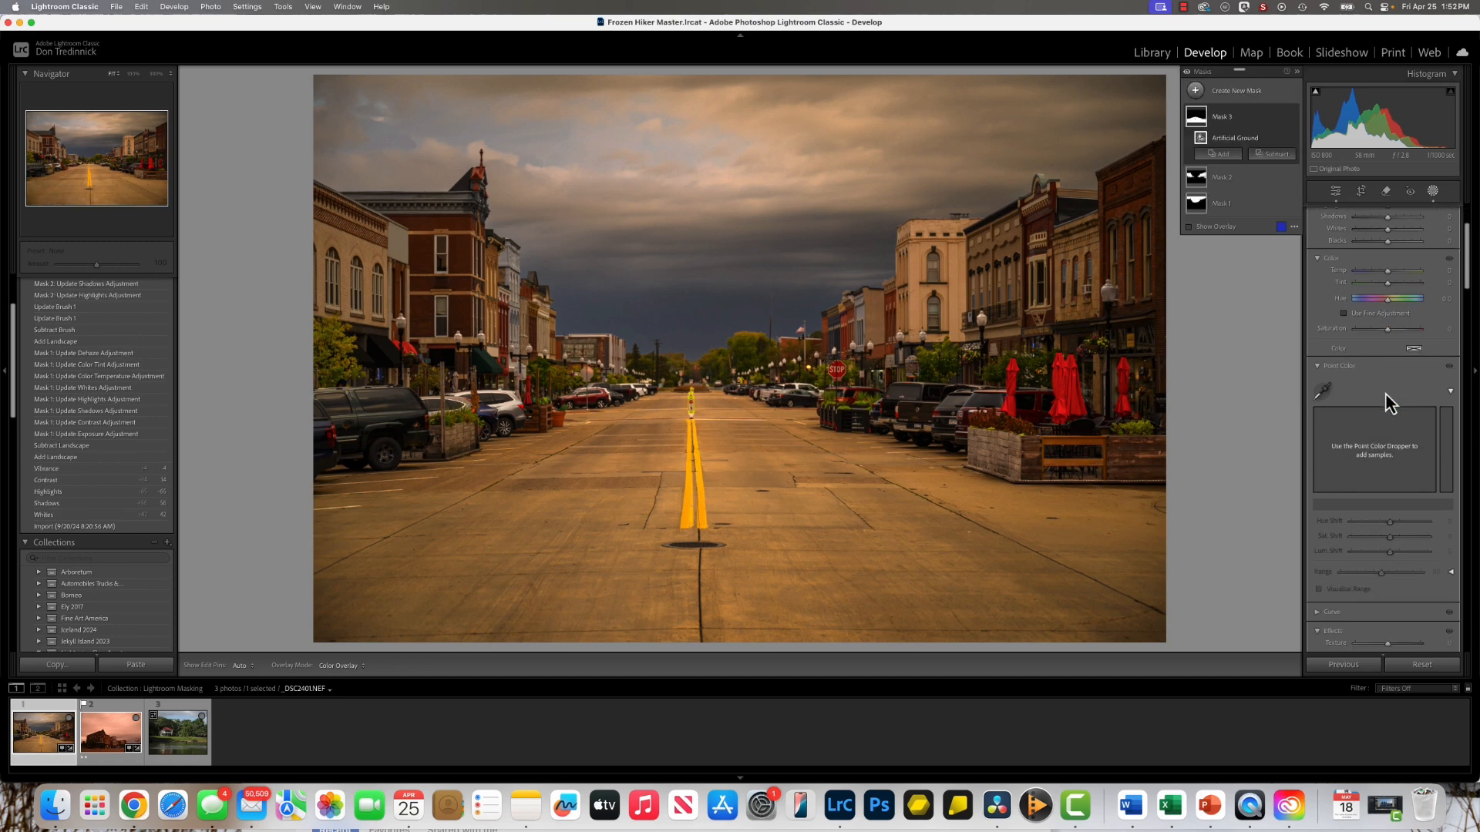
scroll(1388, 402, down, 5)
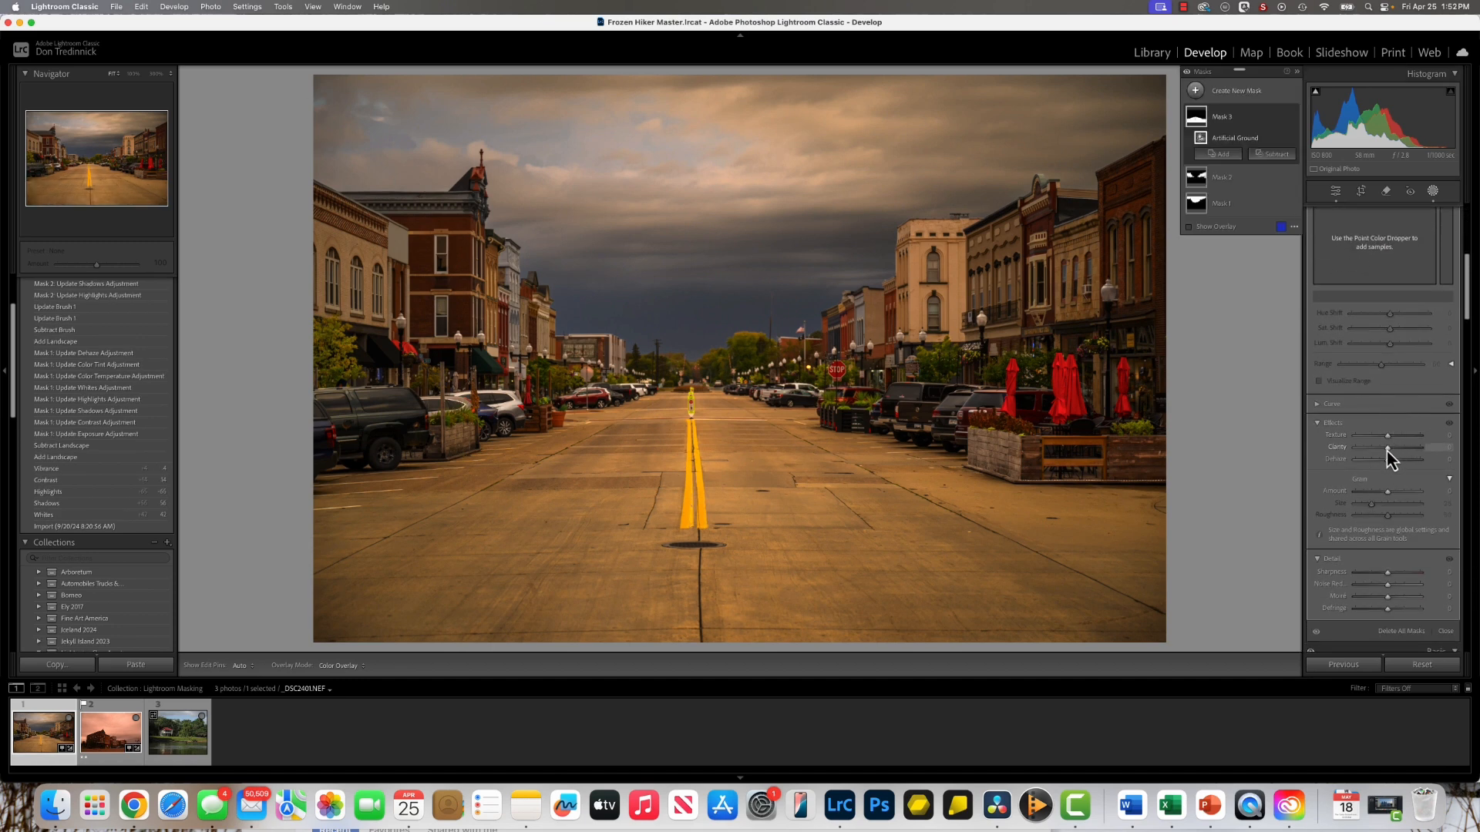
drag(1388, 450, 1330, 457)
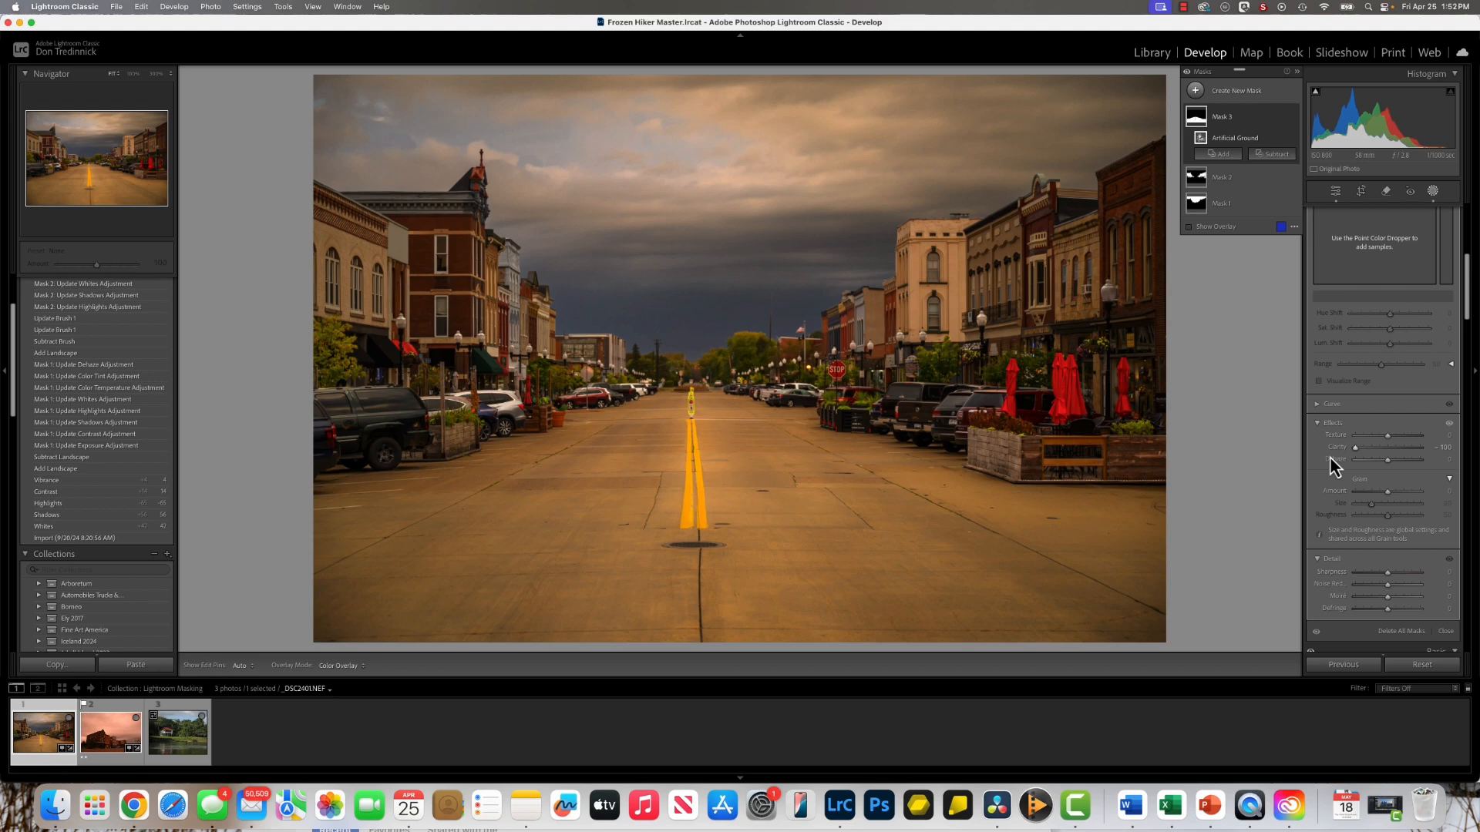
scroll(1418, 331, up, 5)
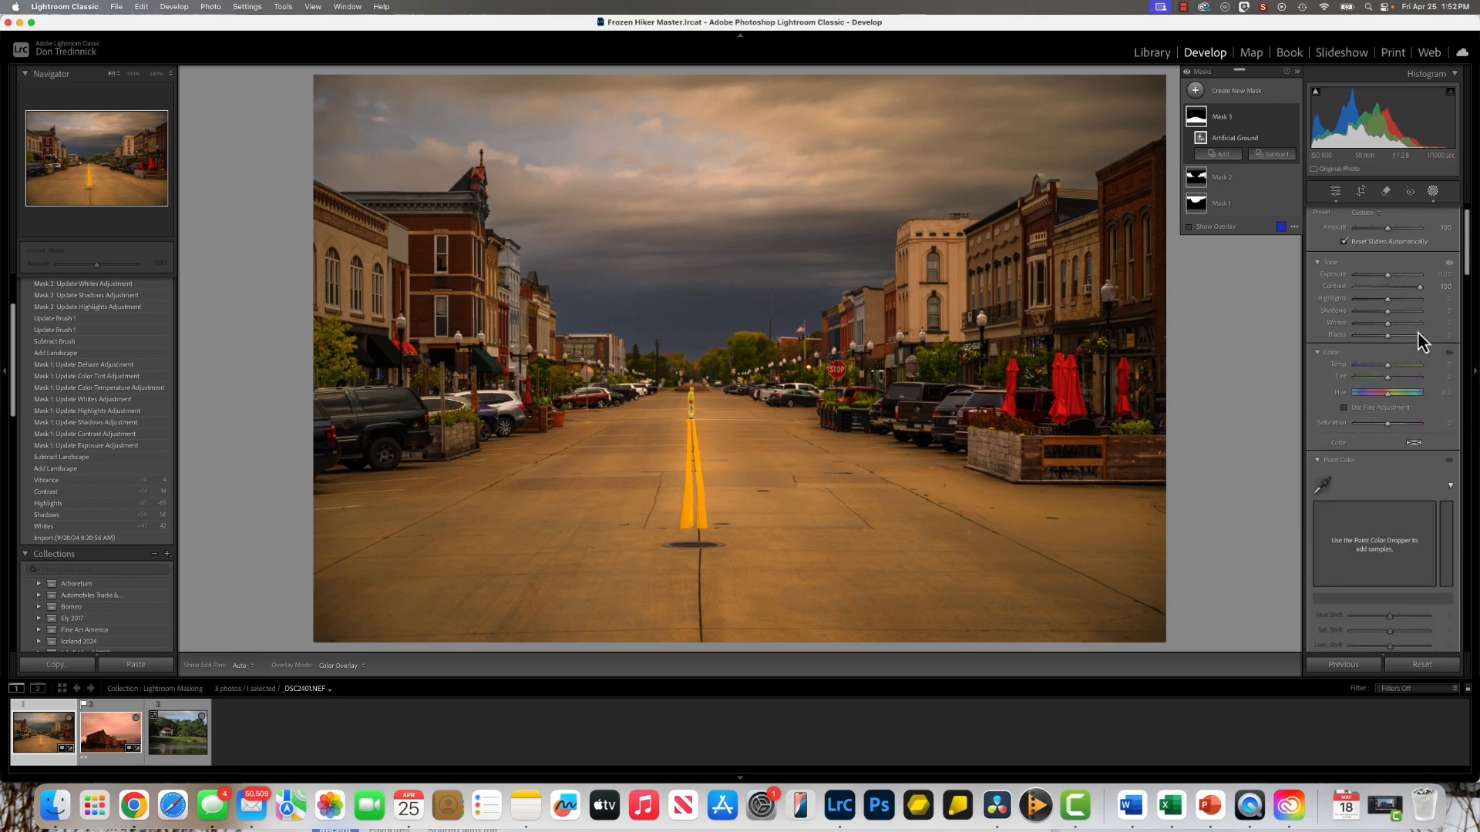
- Cool the artificial ground mask by lowering its color temperature to about -9
drag(1385, 367, 1386, 368)
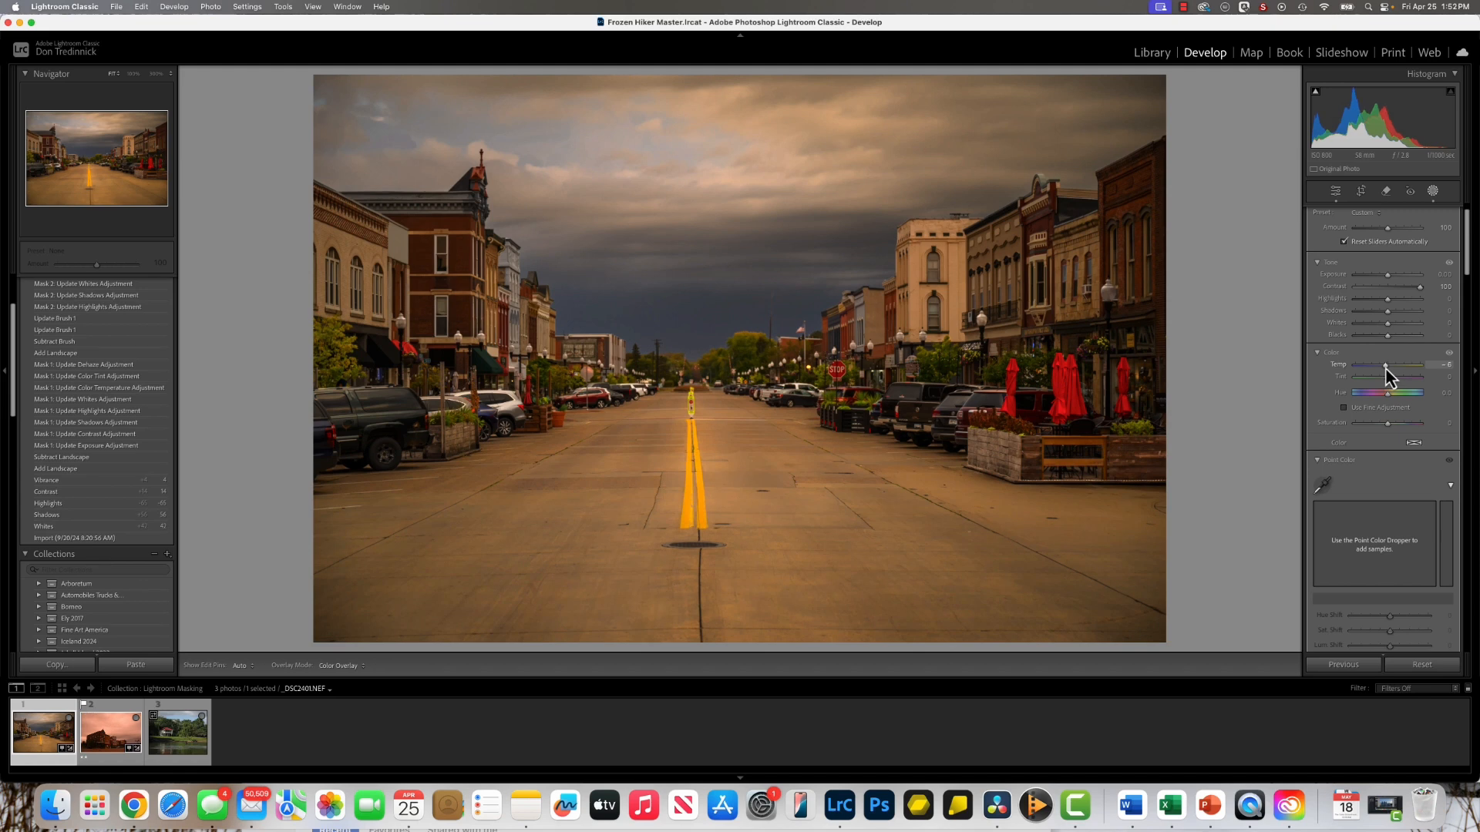
drag(1385, 368, 1384, 369)
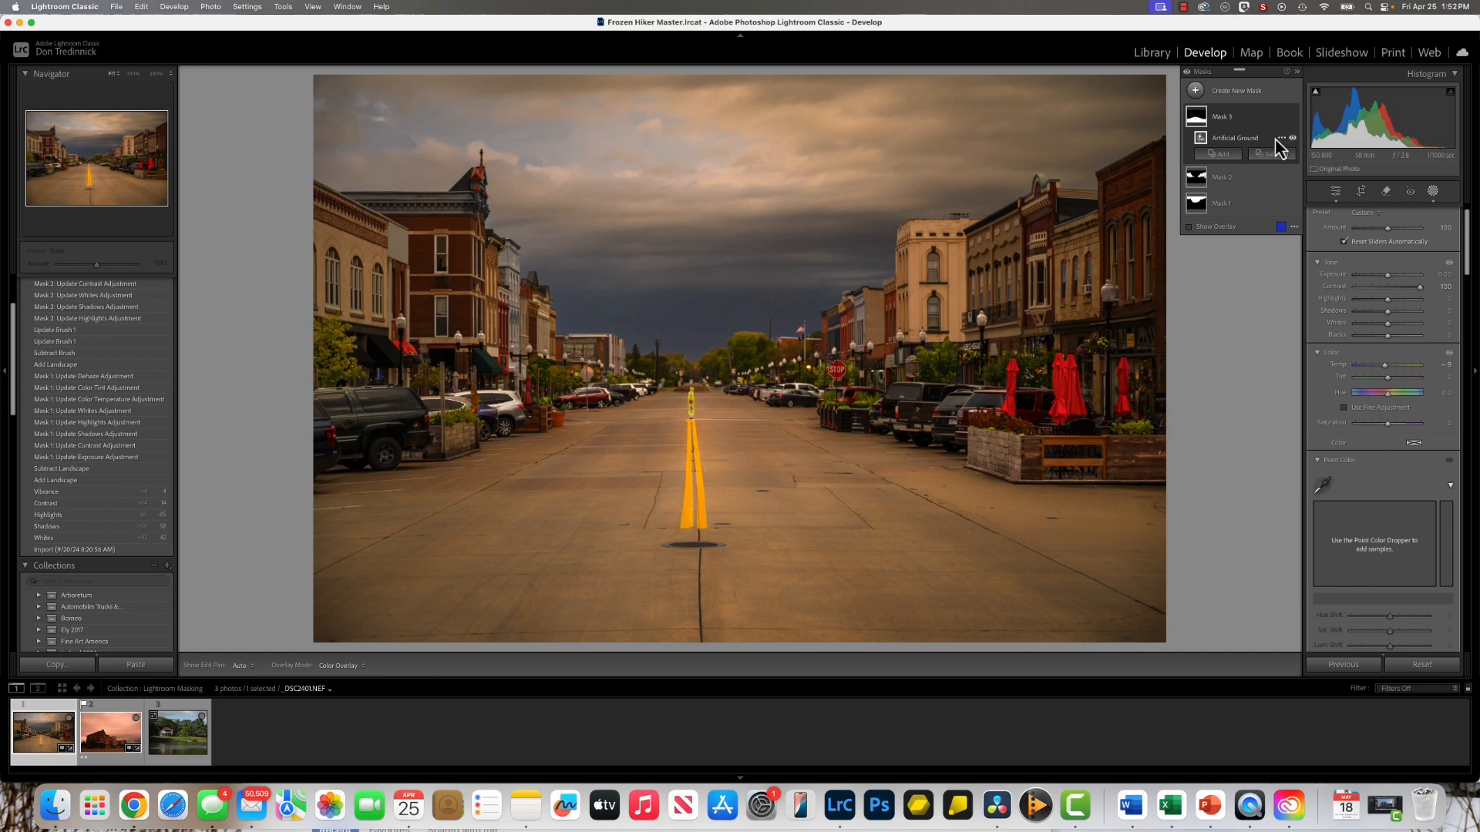
click(1196, 91)
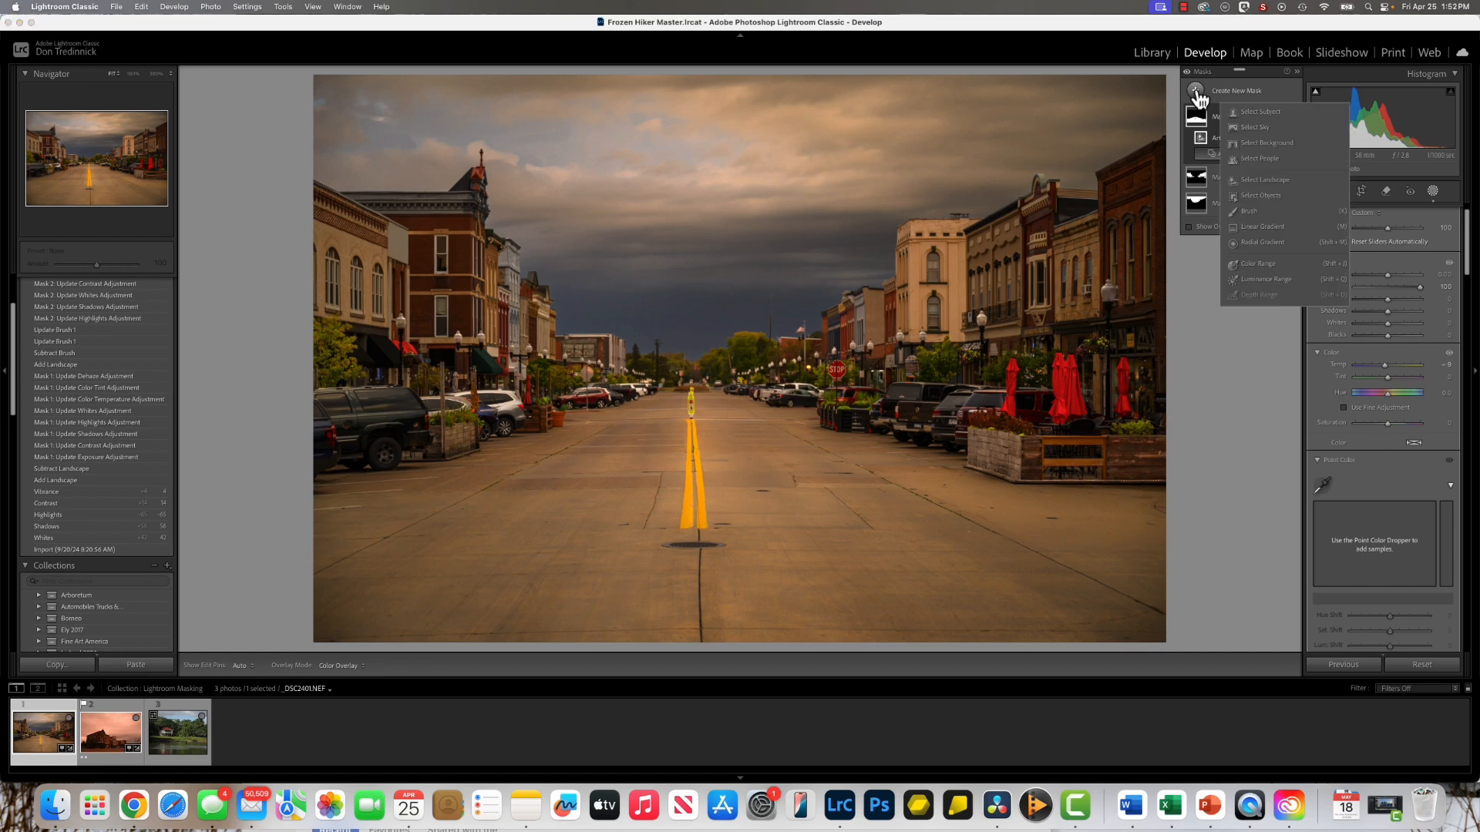
click(1256, 181)
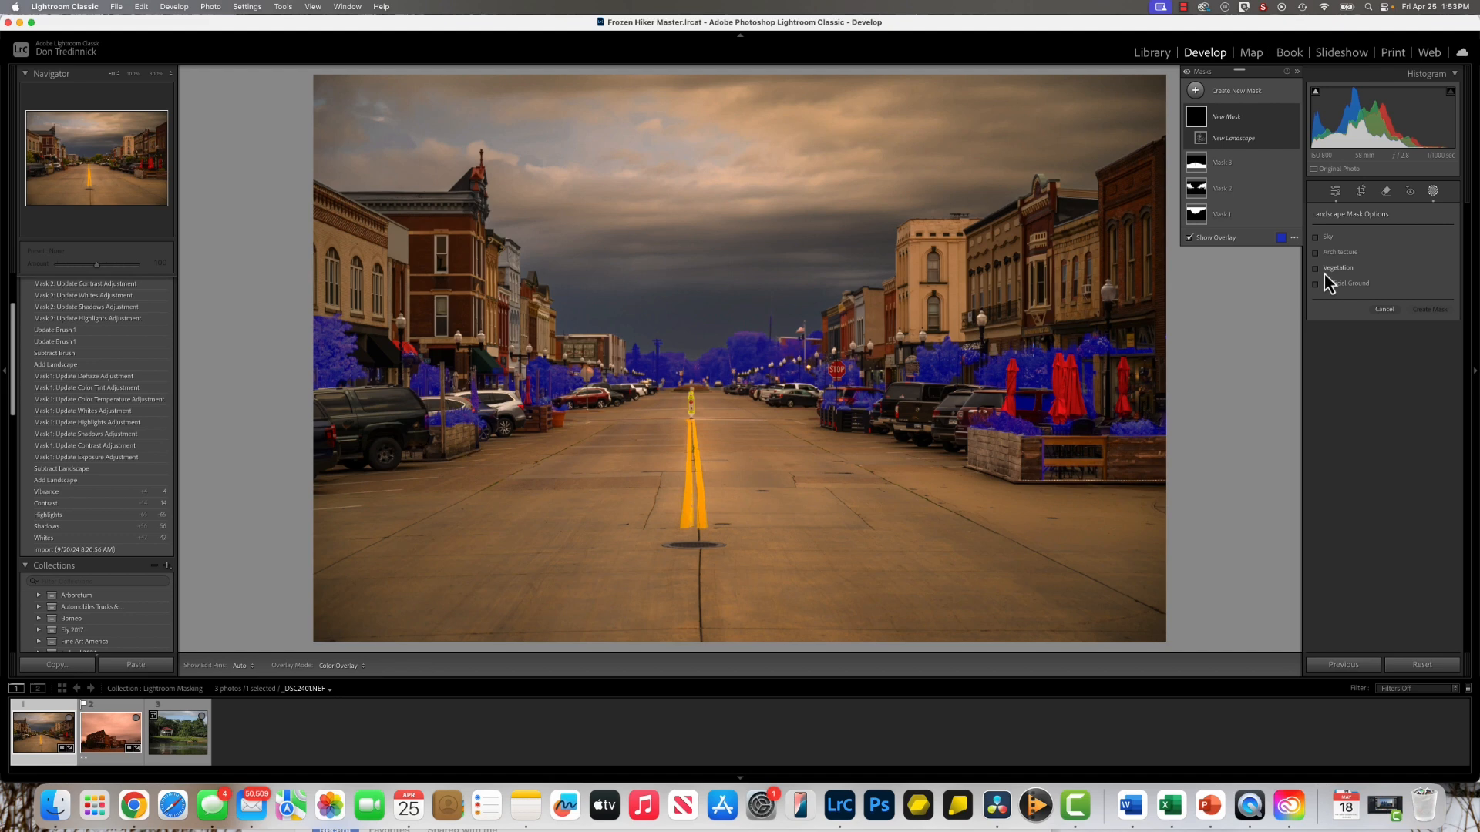
click(1384, 309)
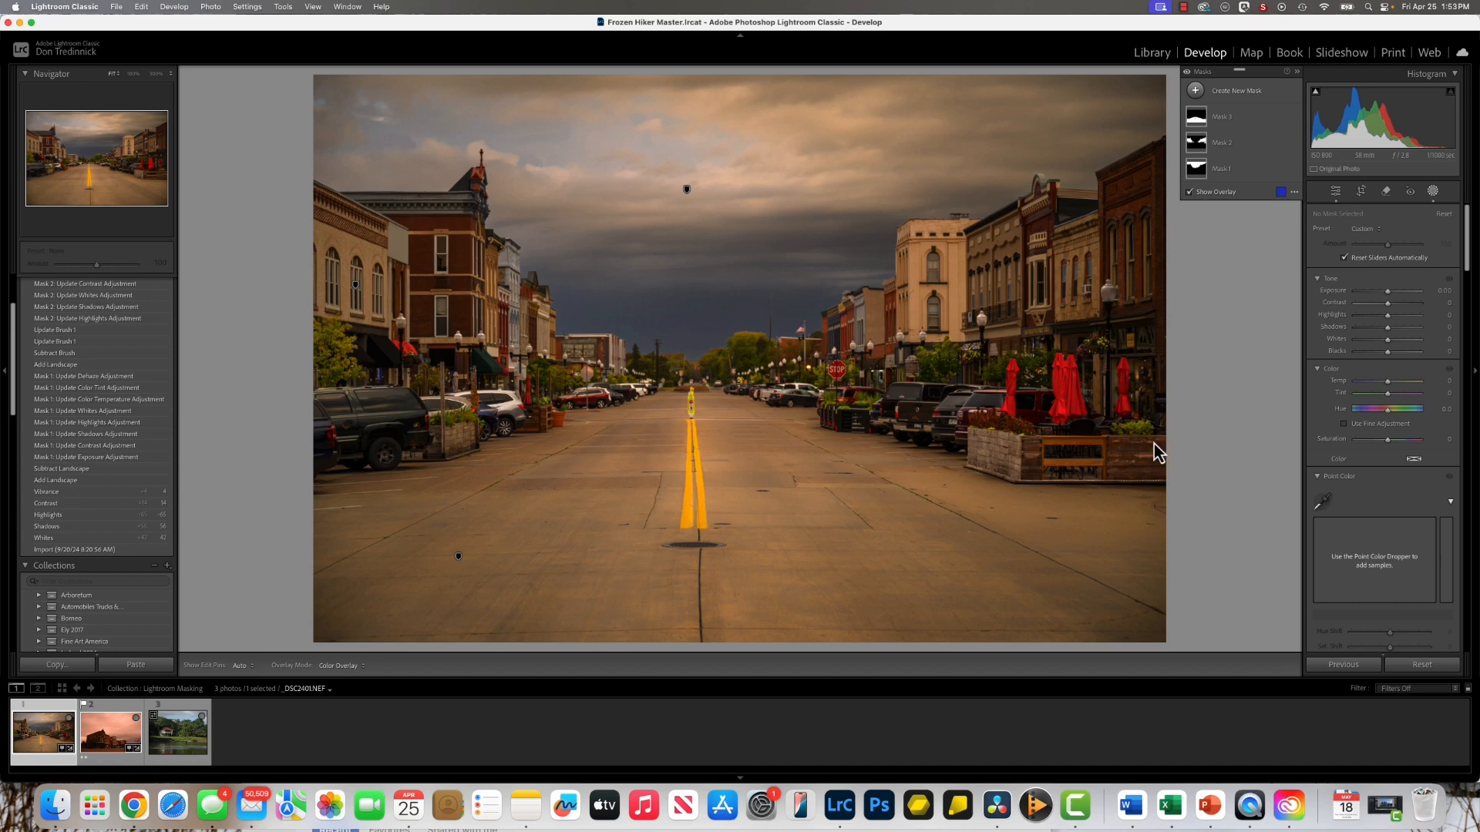
- Open the photo of the red-roofed house by the river and display its basic adjustments
click(182, 744)
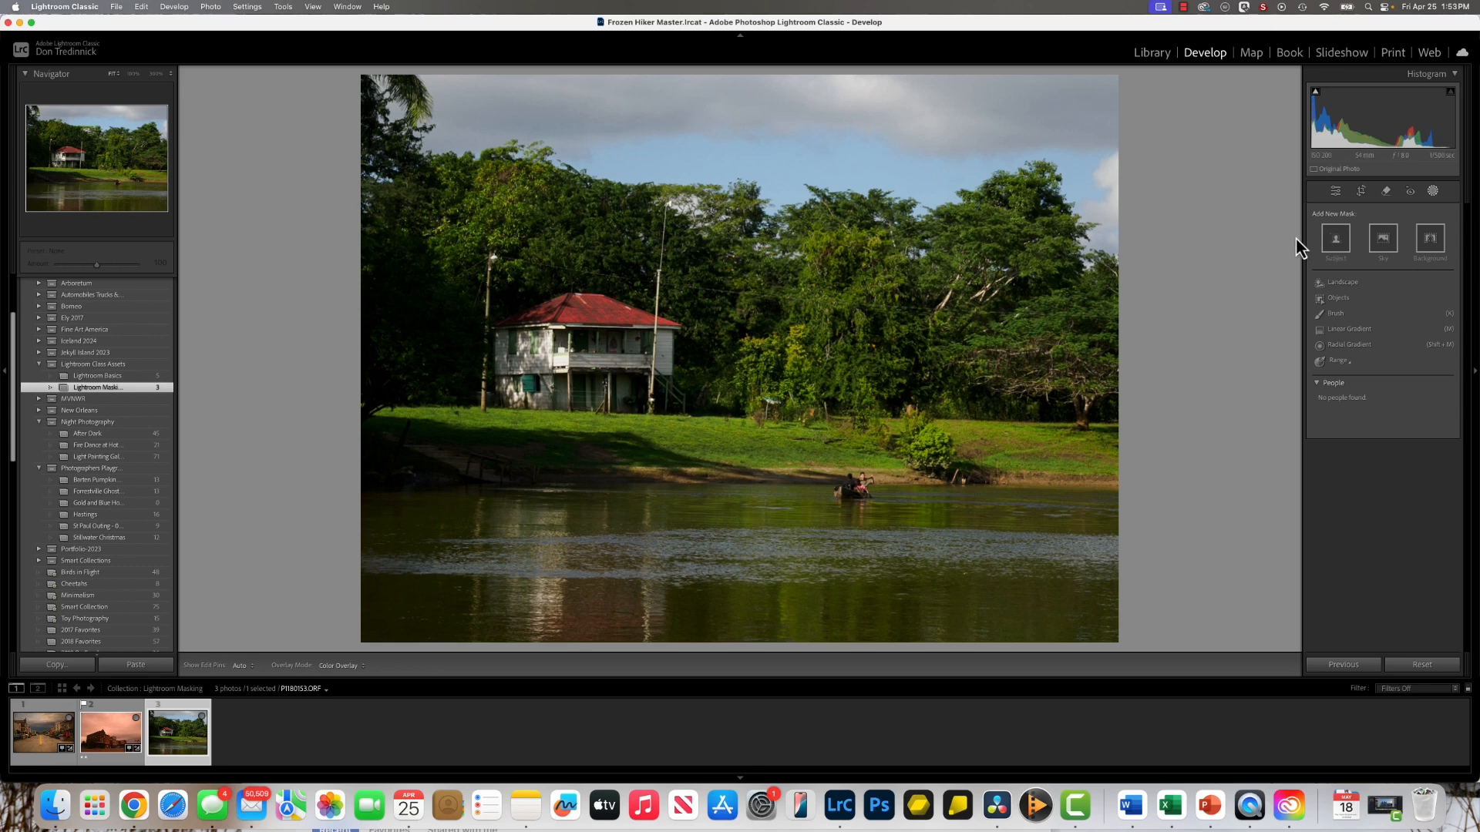
click(1338, 196)
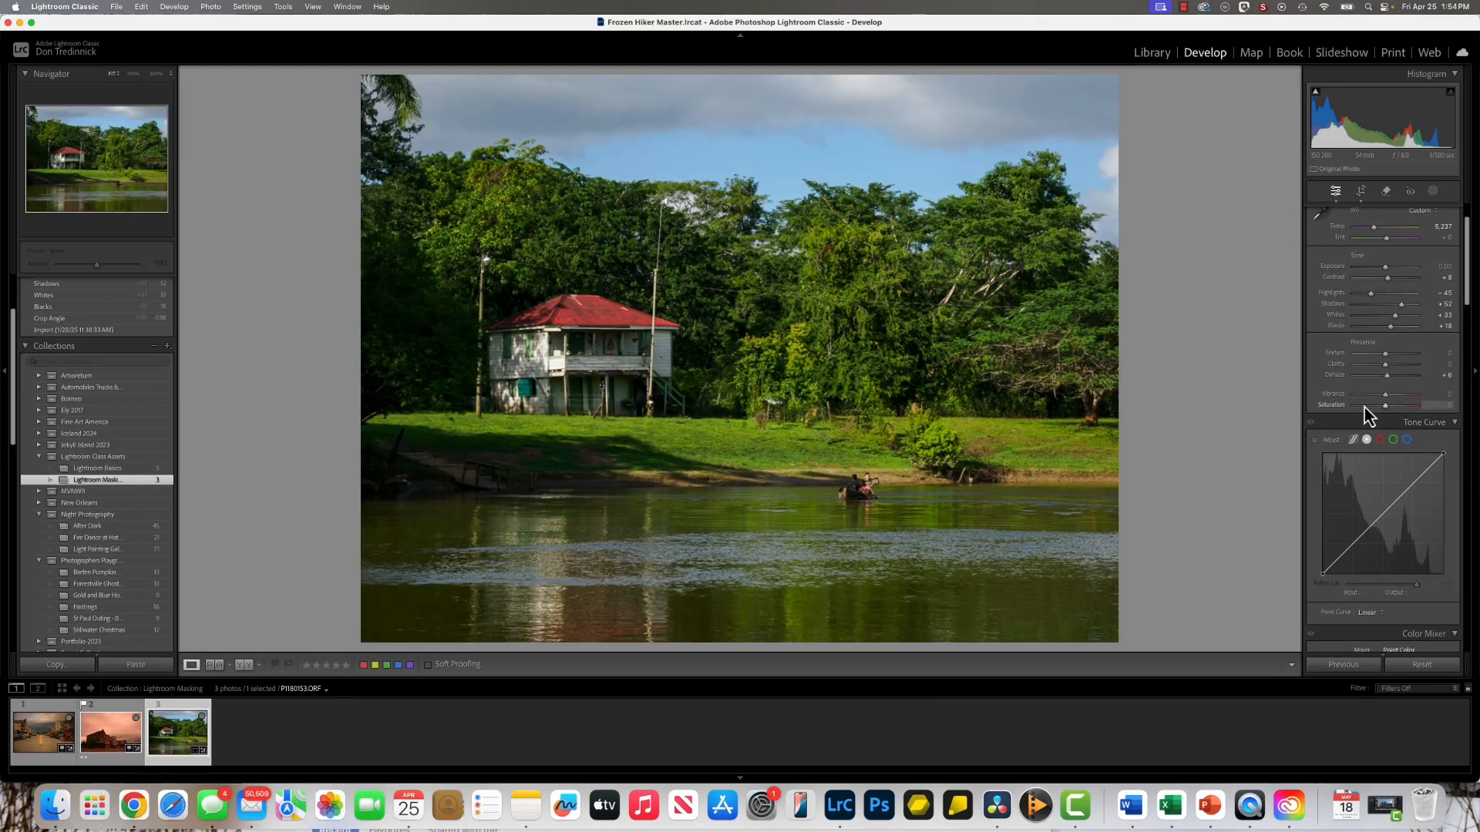
scroll(1364, 407, up, 3)
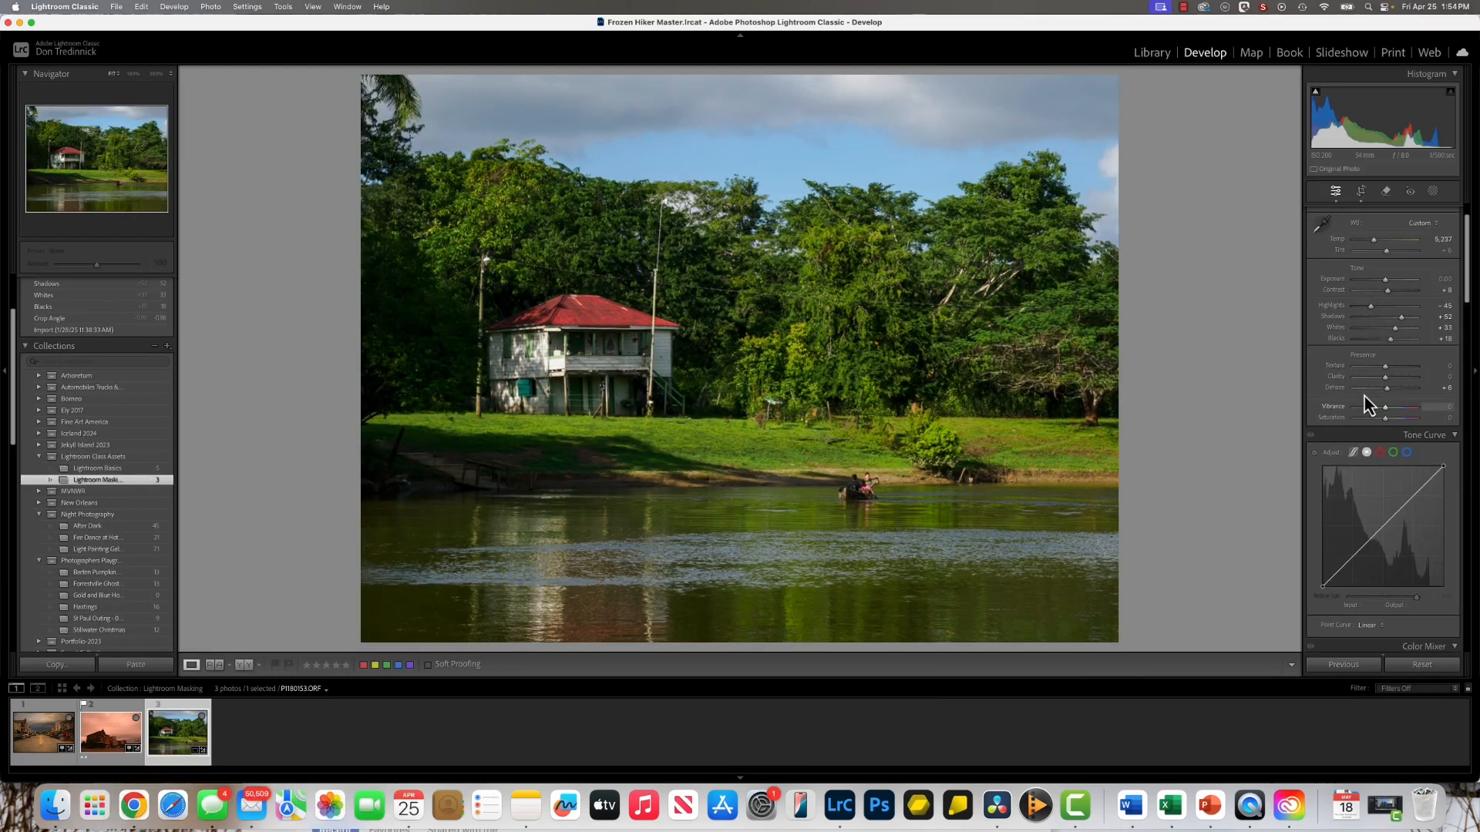
- Create five separate landscape masks for sky, architecture, vegetation, water and natural ground
click(1433, 192)
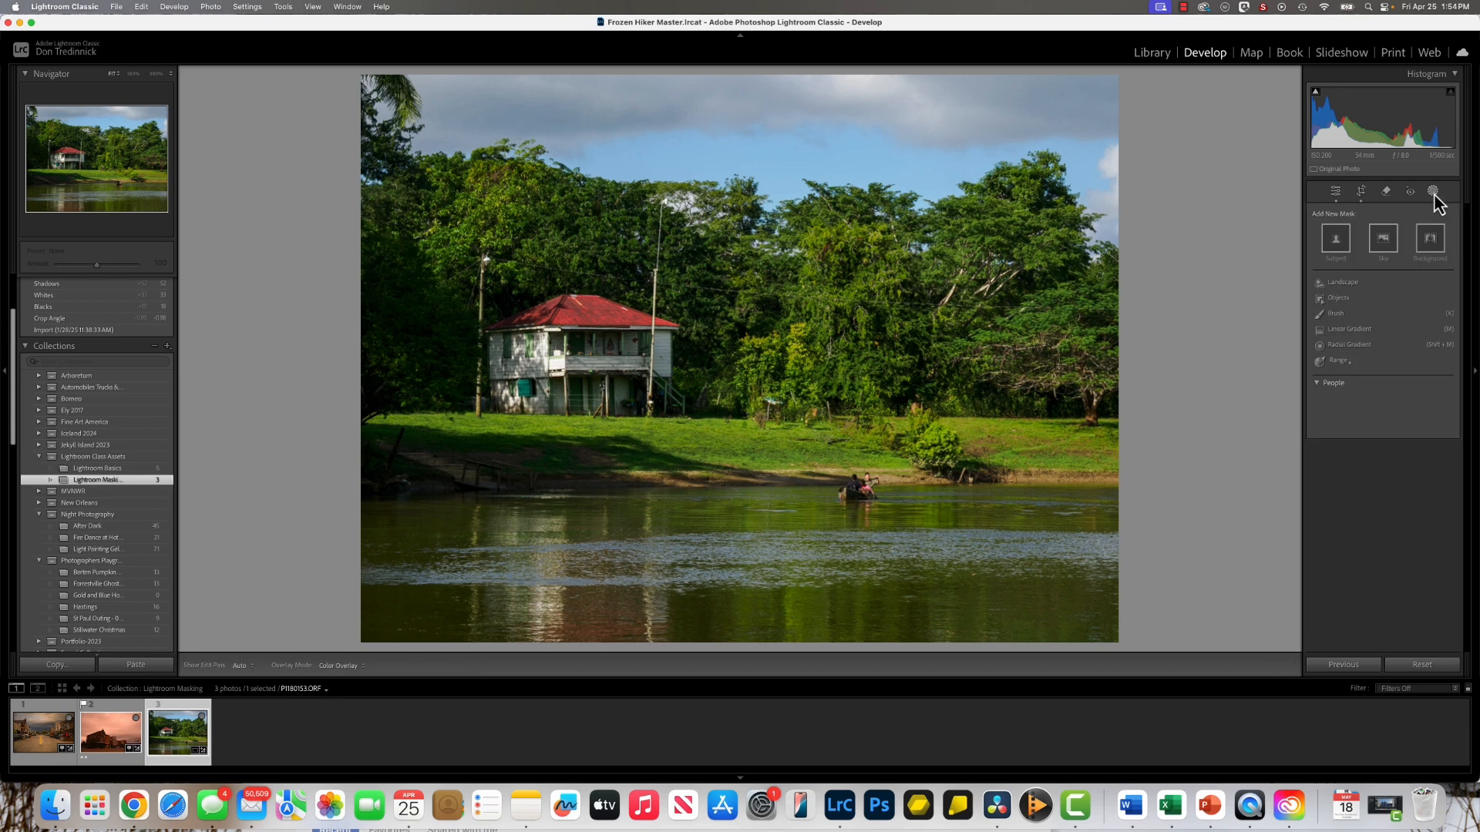
click(1341, 283)
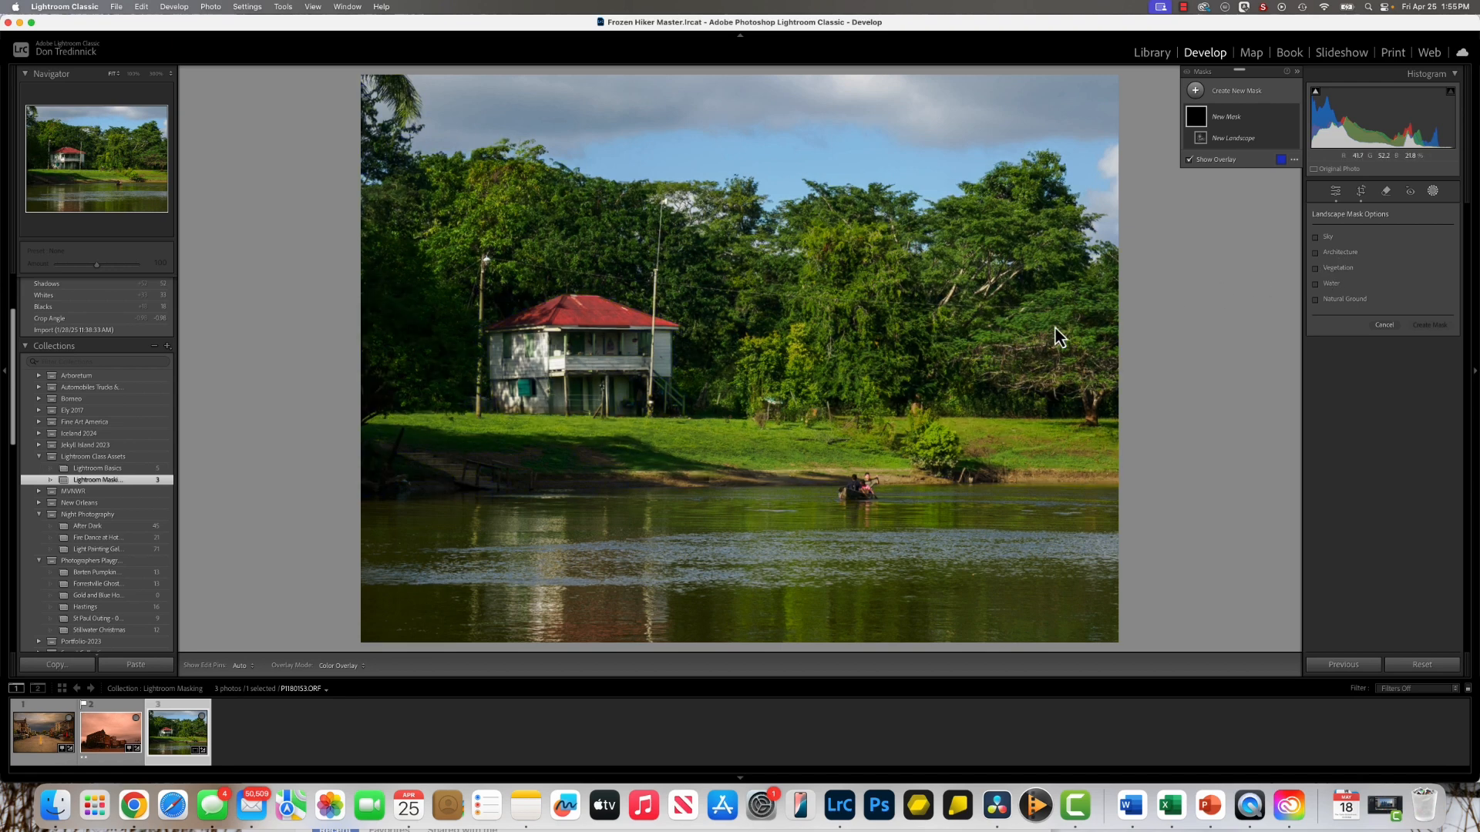
click(1316, 268)
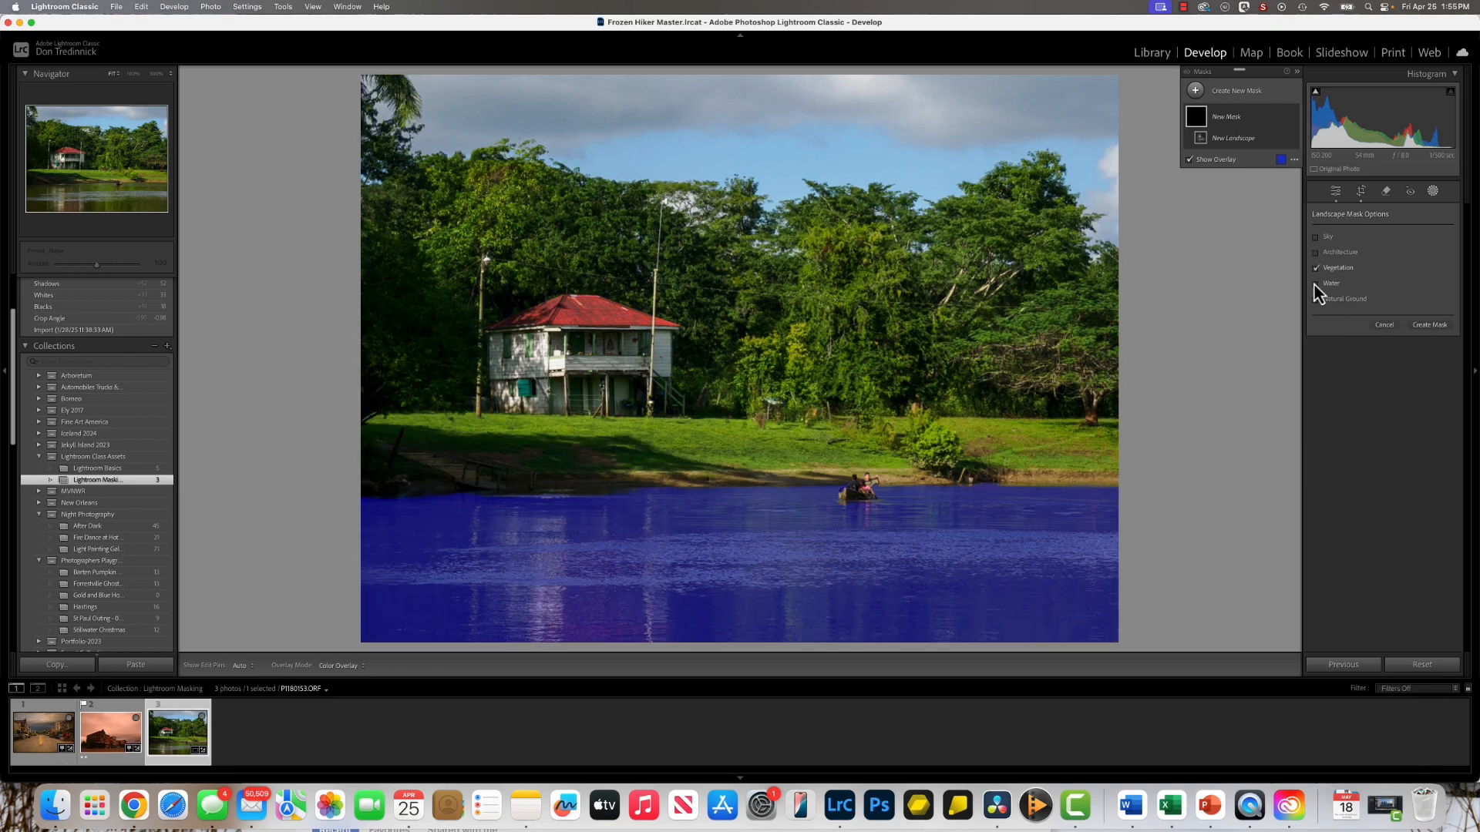
click(1317, 284)
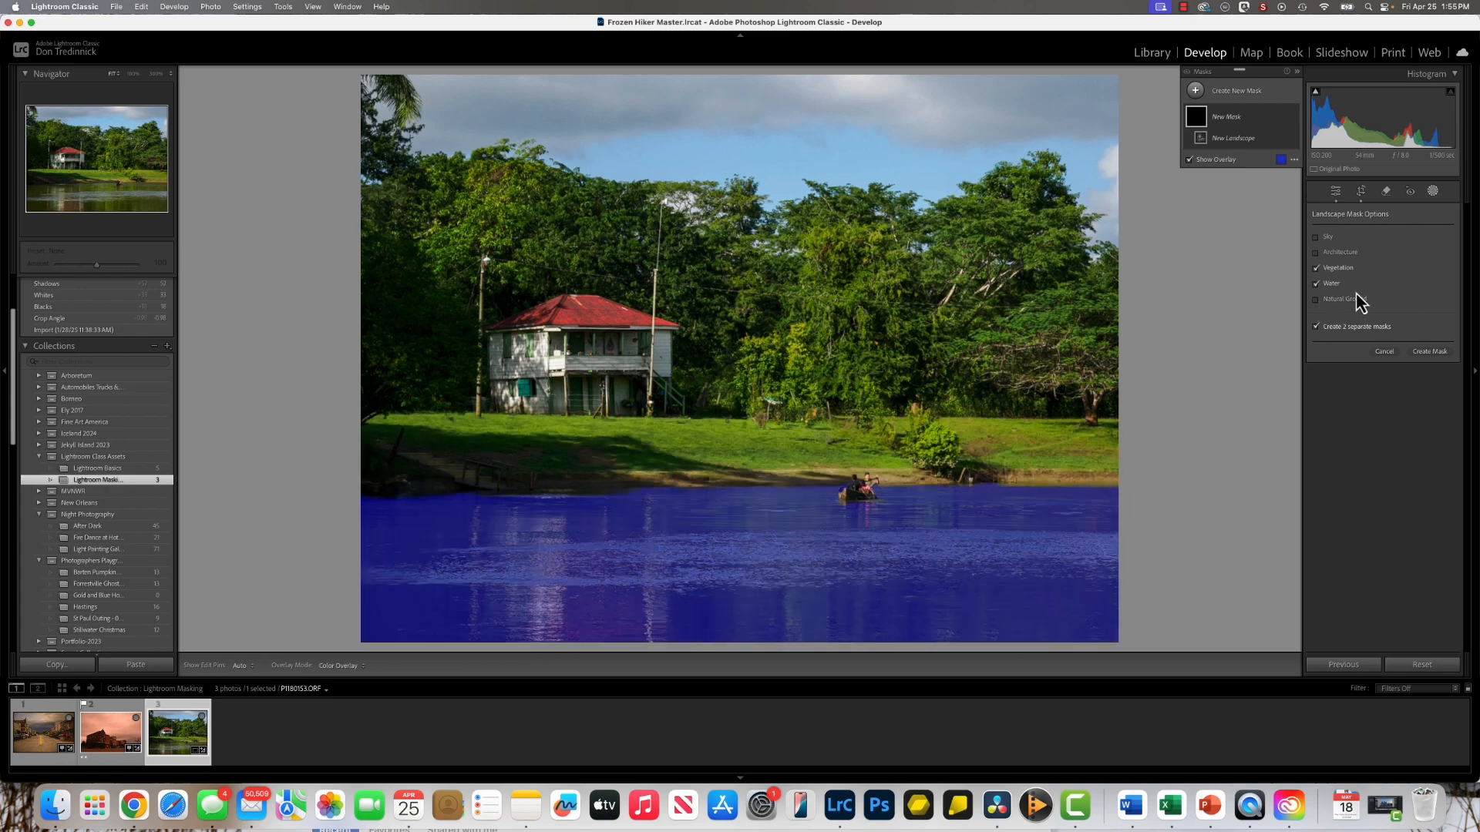
click(1316, 253)
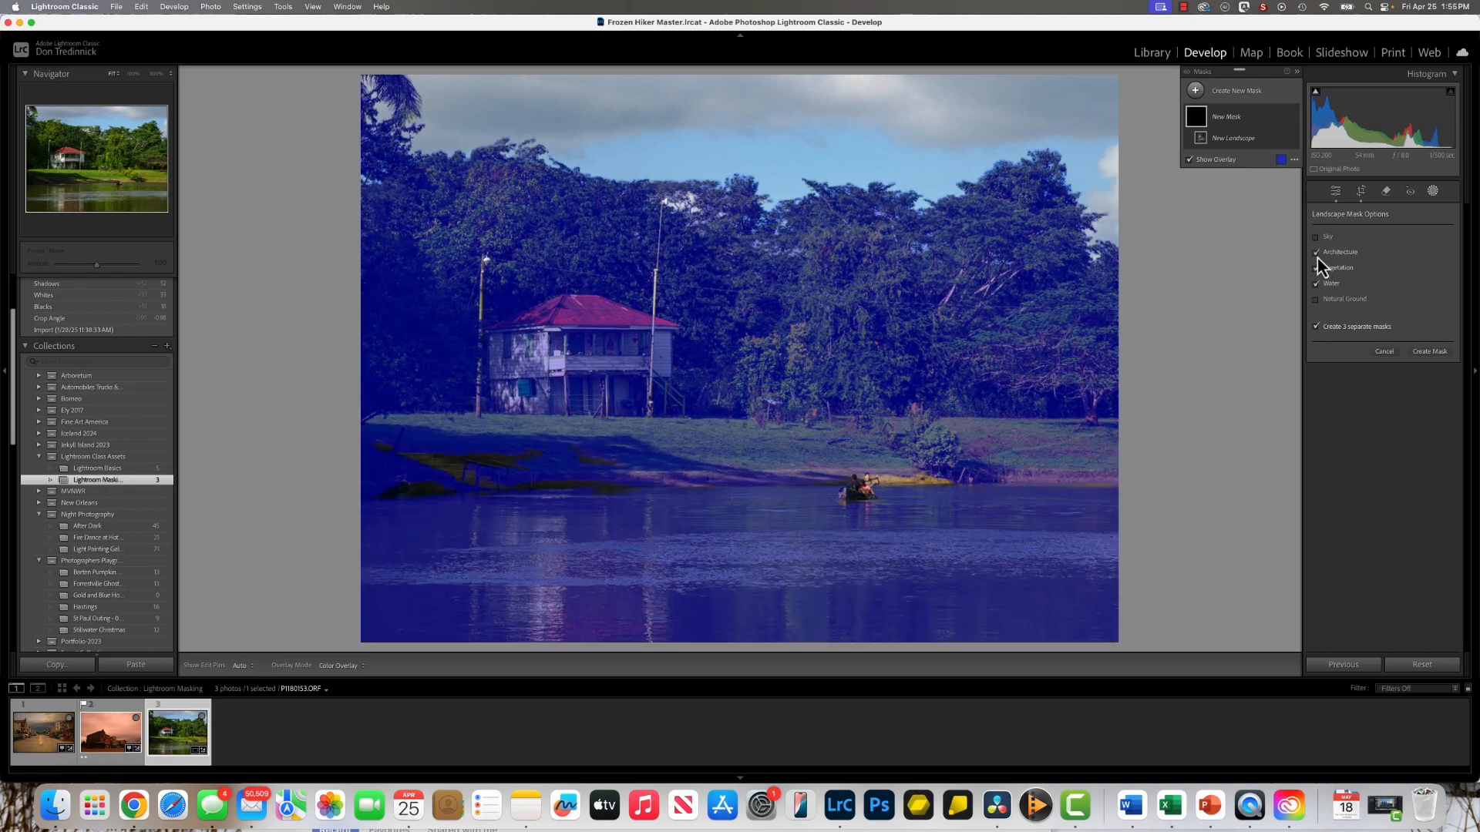
click(1317, 268)
click(1315, 303)
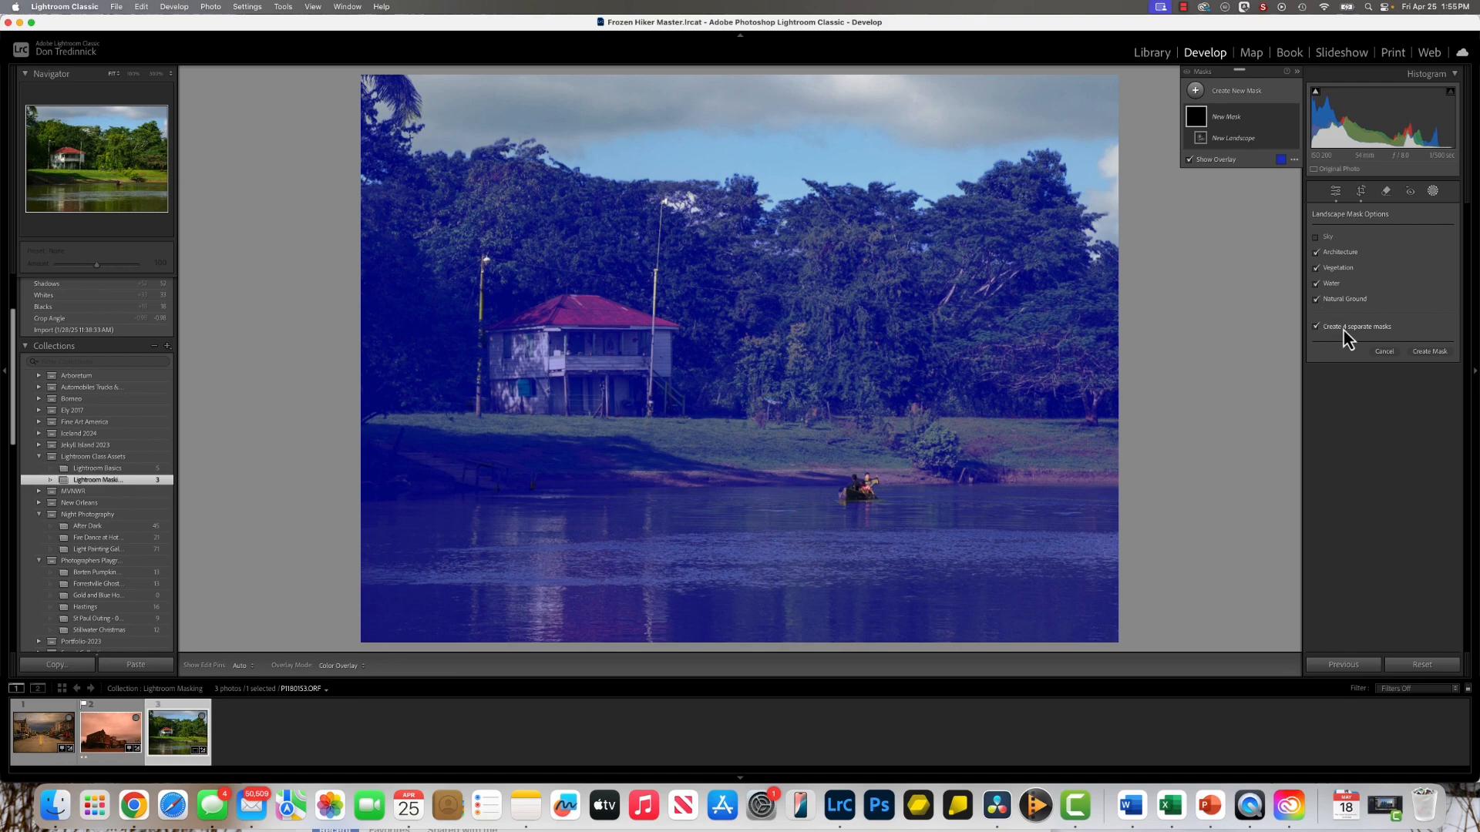
click(1317, 238)
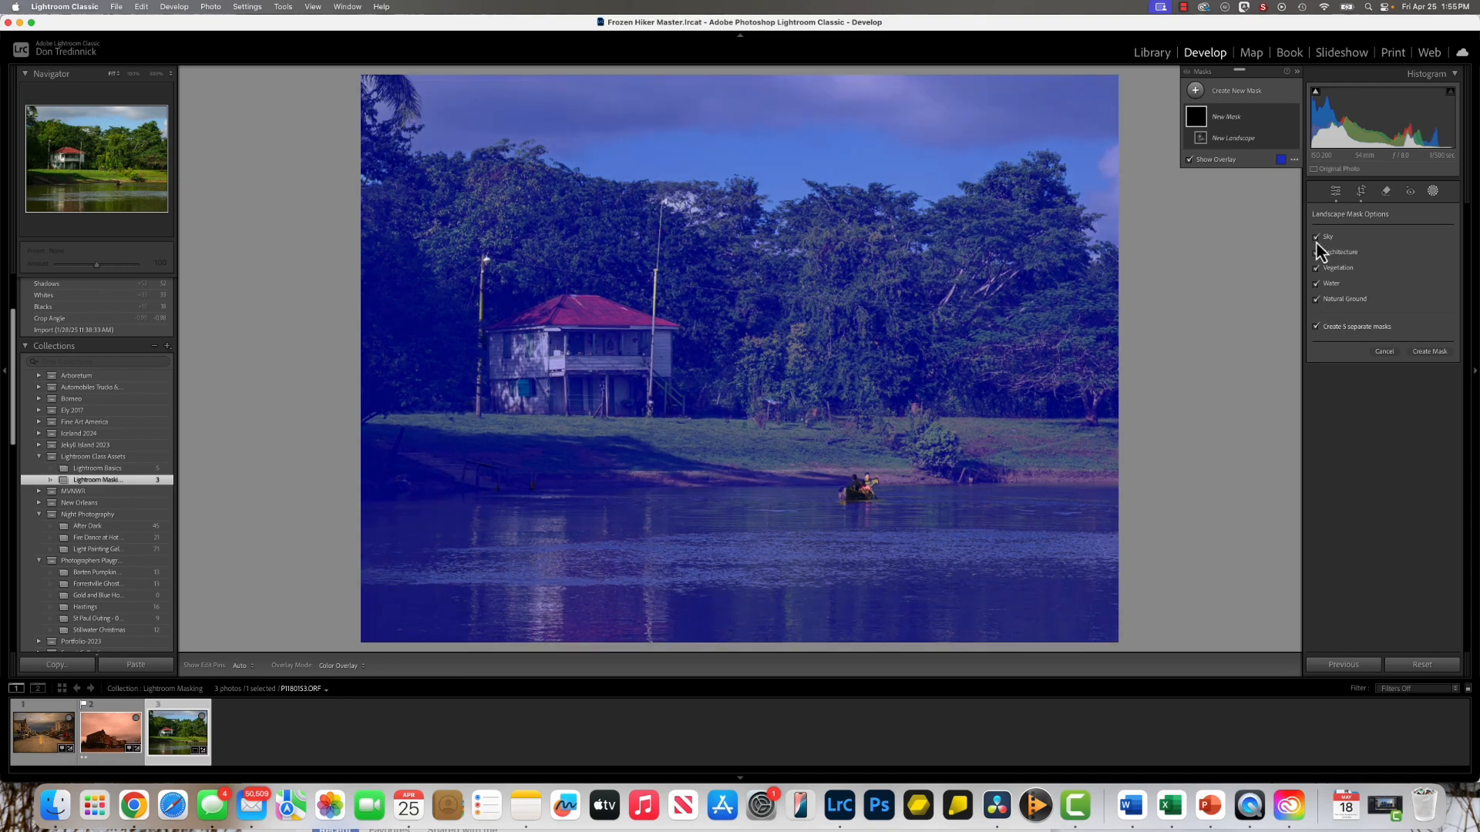
click(1430, 352)
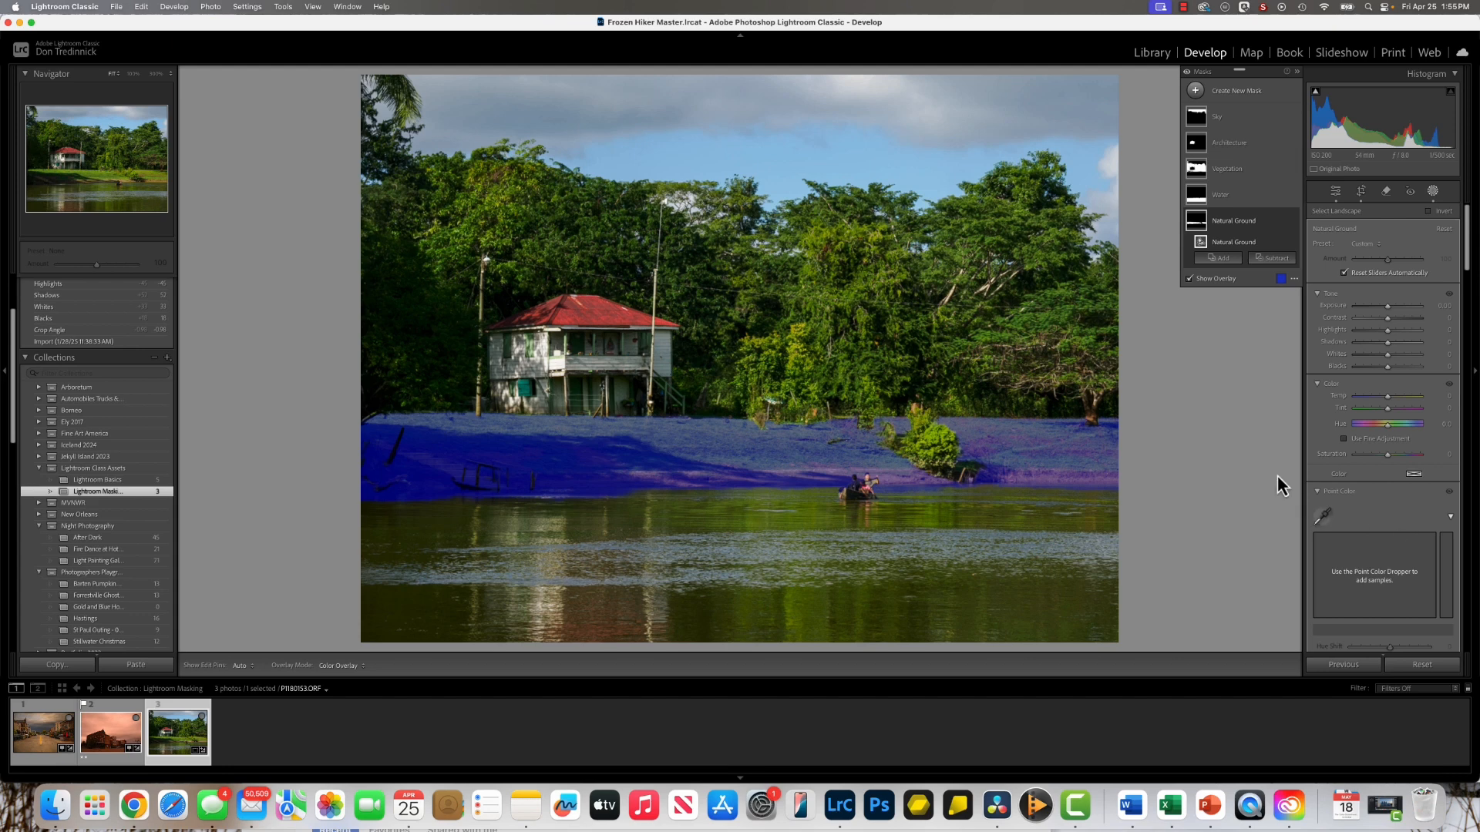
- Check the water, vegetation and natural ground overlays, and subtract the natural ground from the vegetation mask with a landscape selection
click(1231, 196)
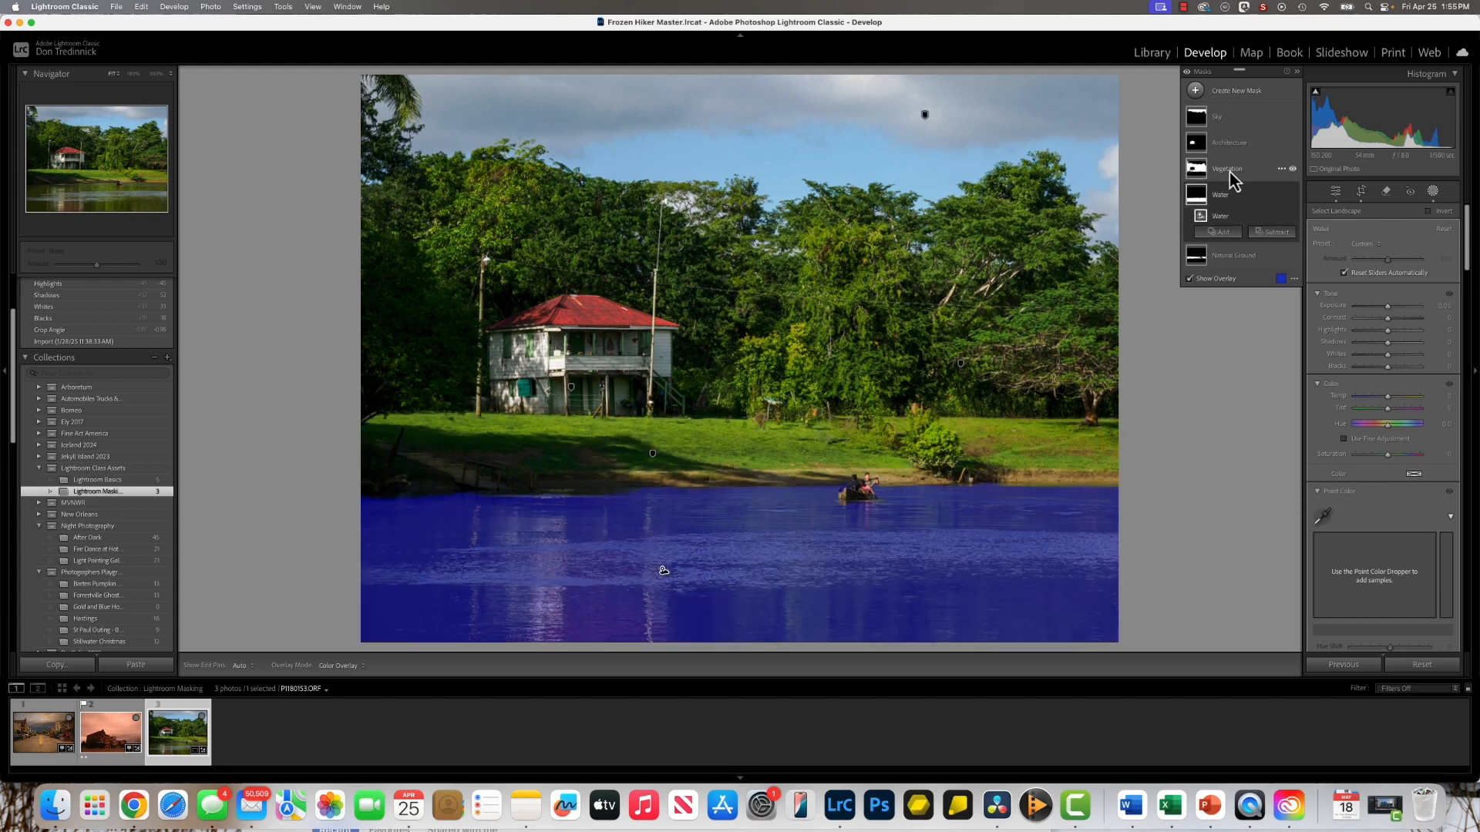
click(1229, 173)
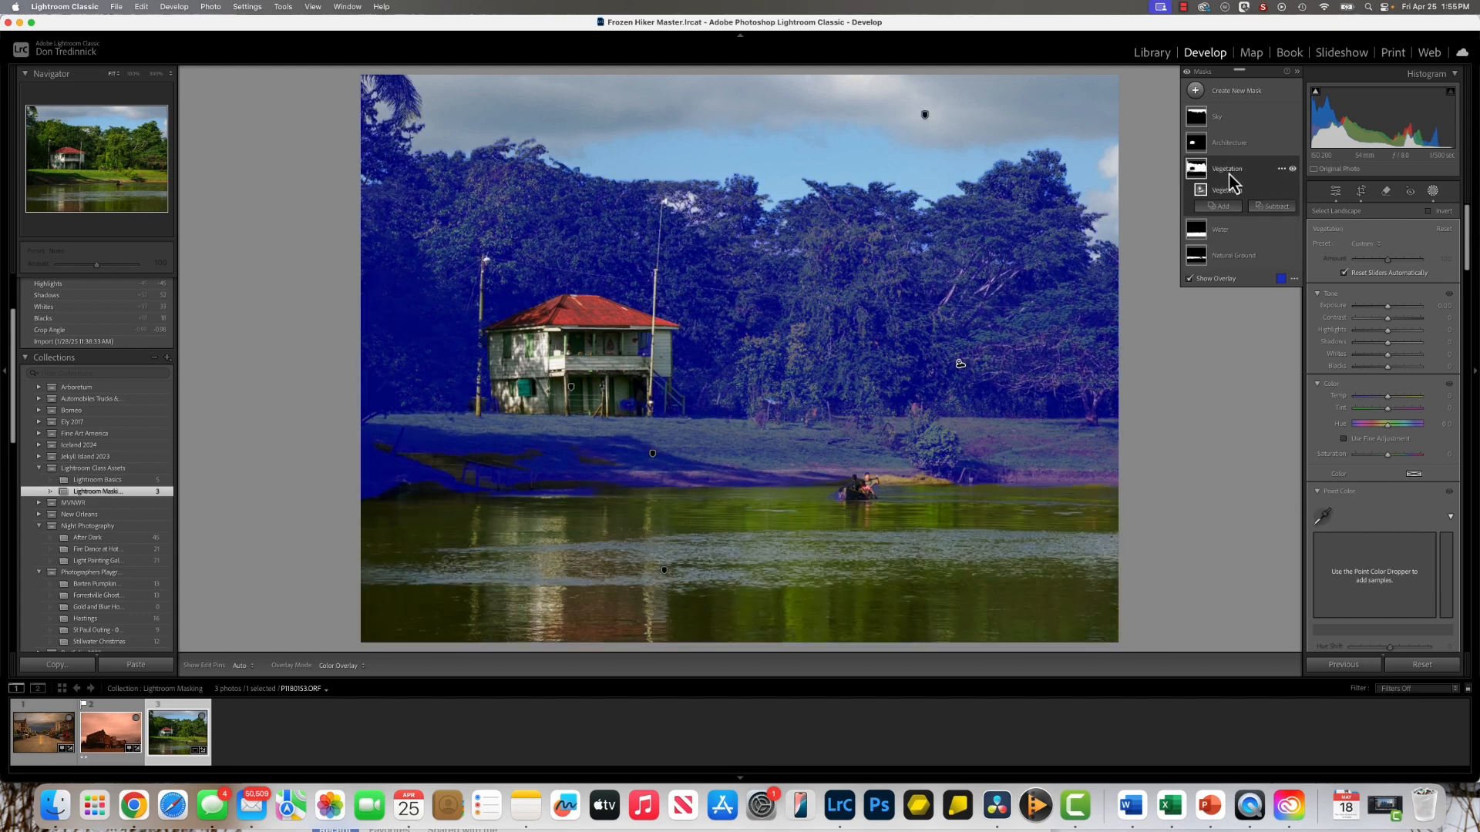
click(1232, 258)
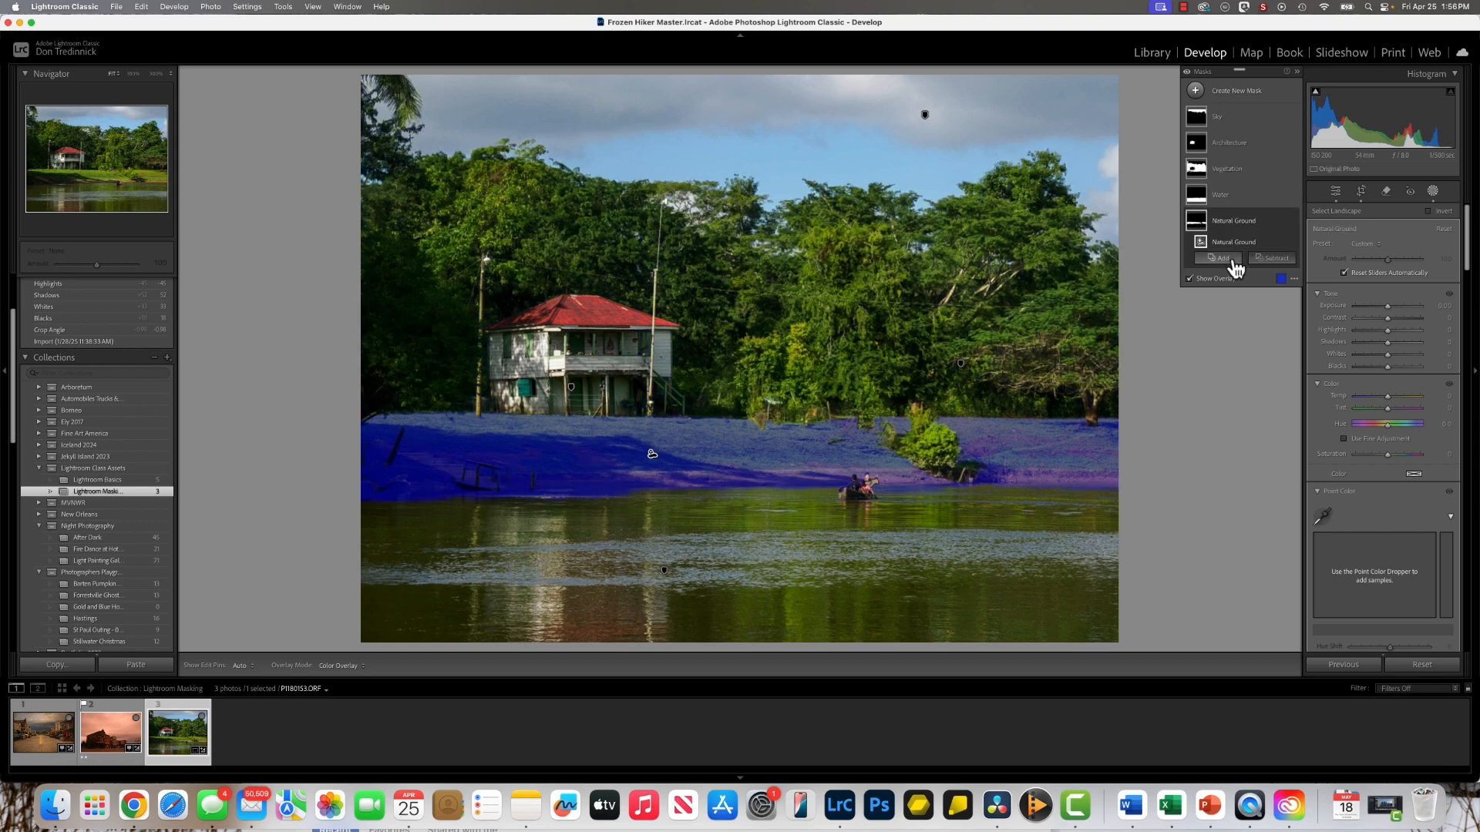
click(1226, 182)
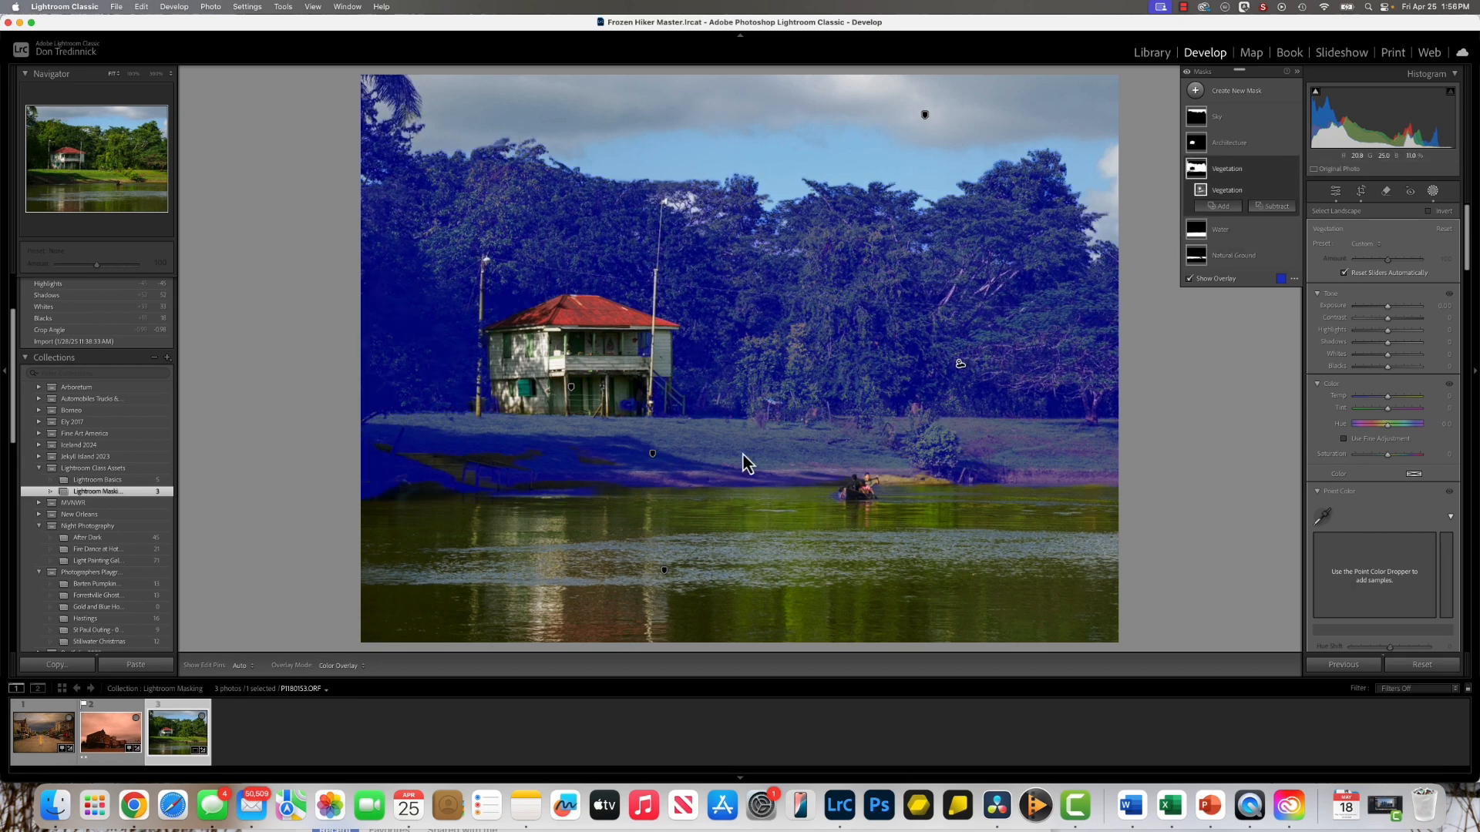
click(1278, 206)
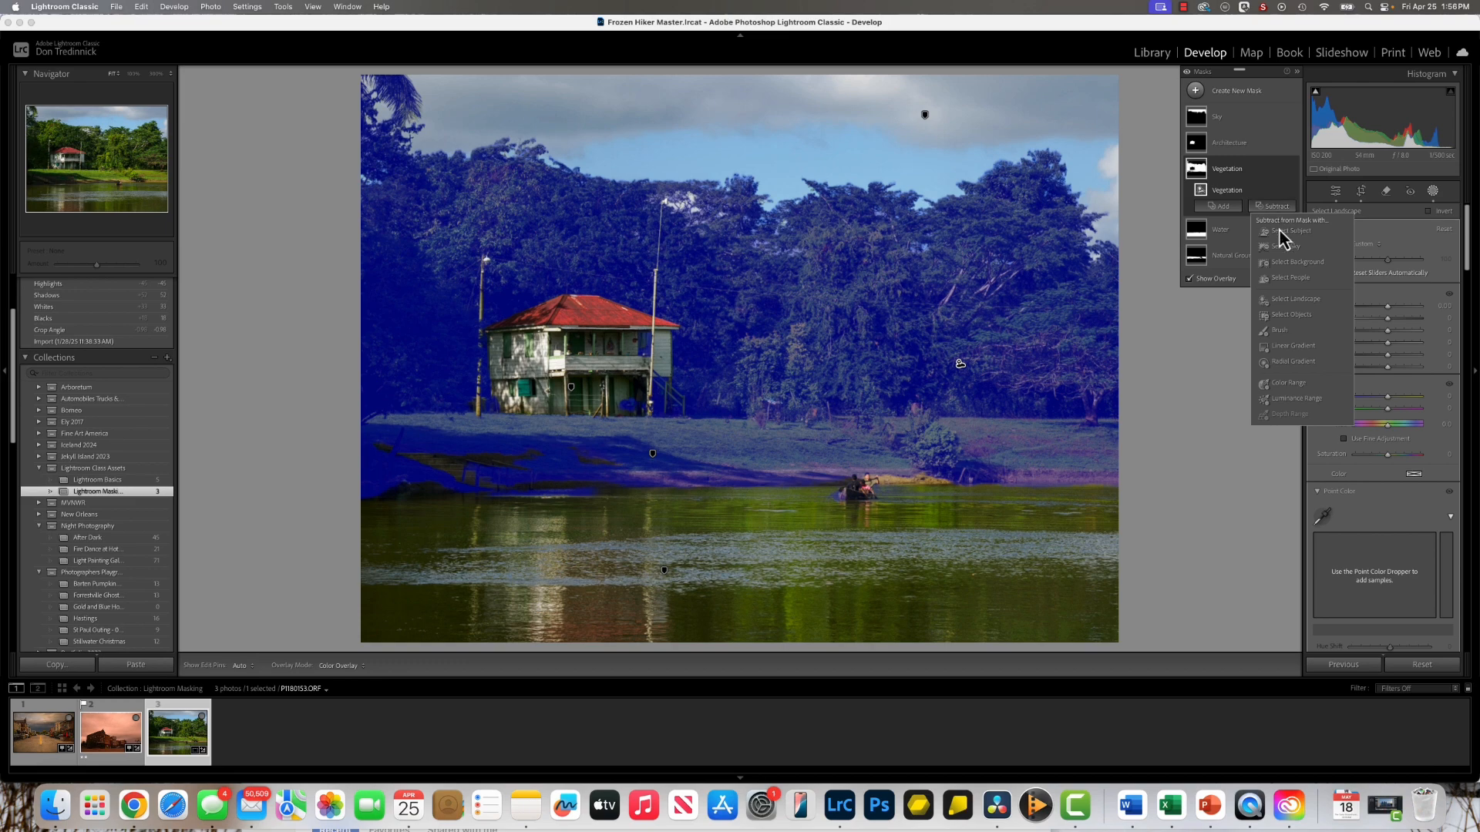
click(1283, 300)
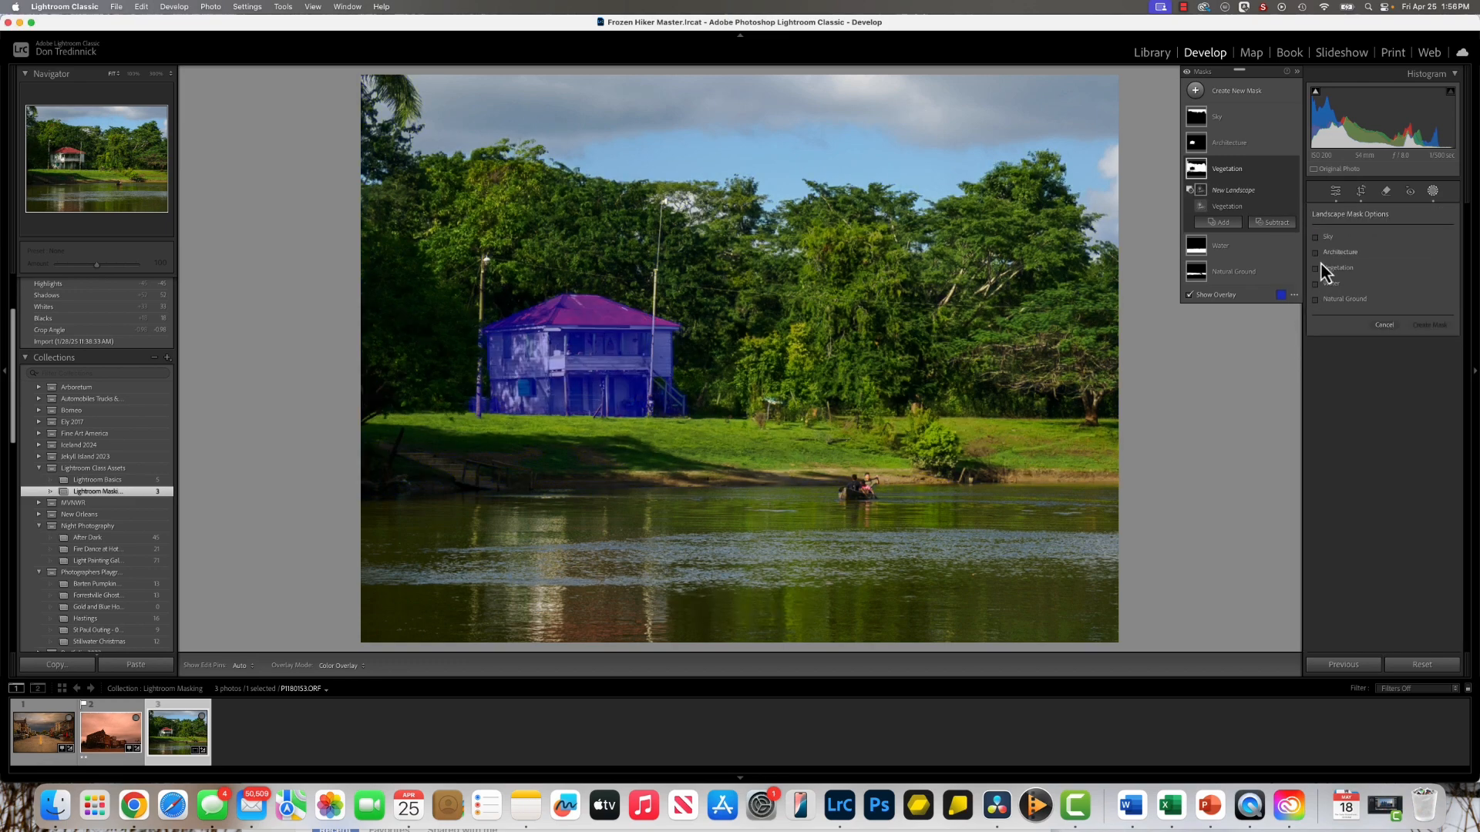
click(1317, 300)
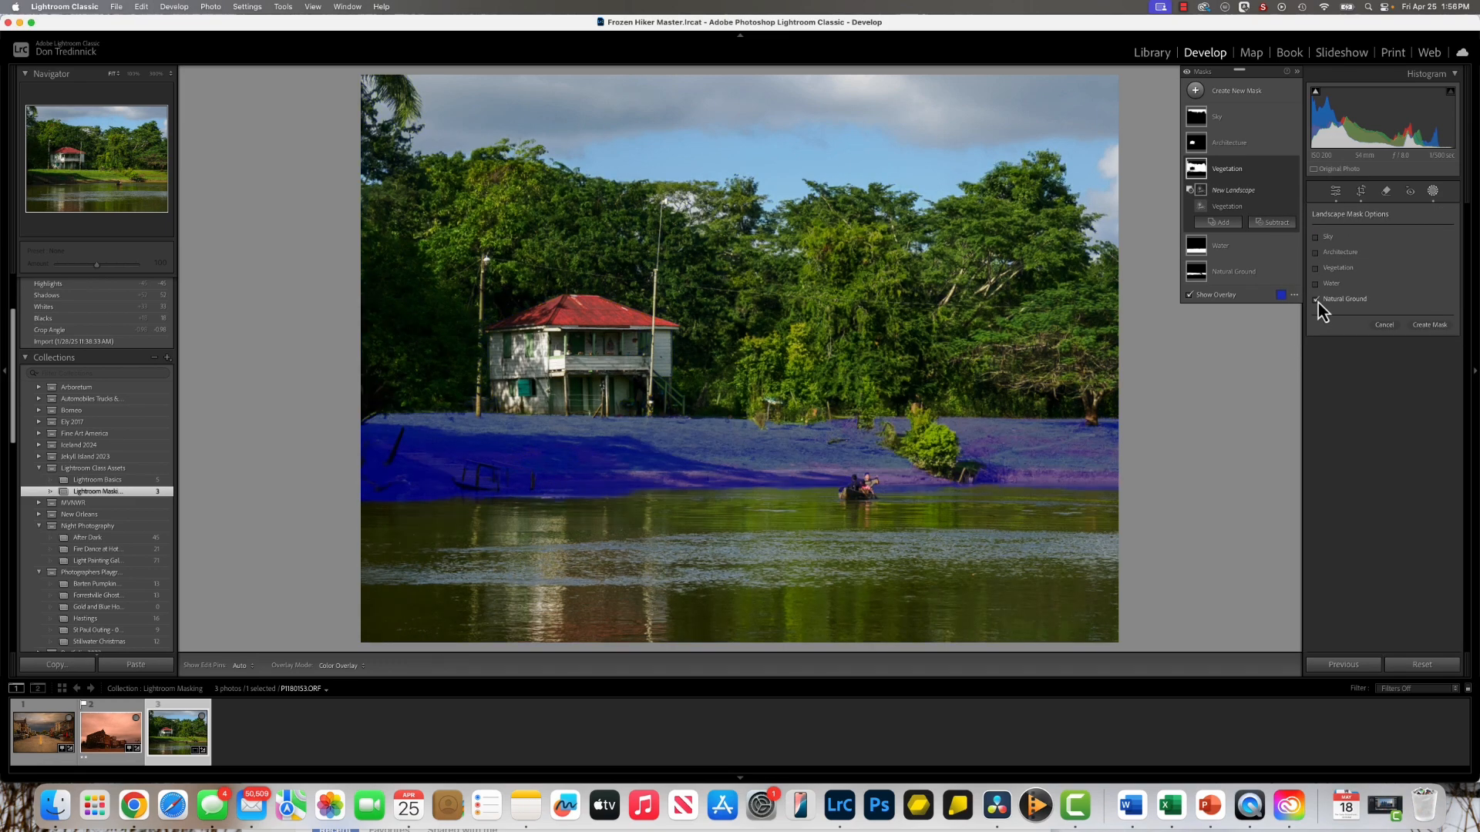
click(1437, 330)
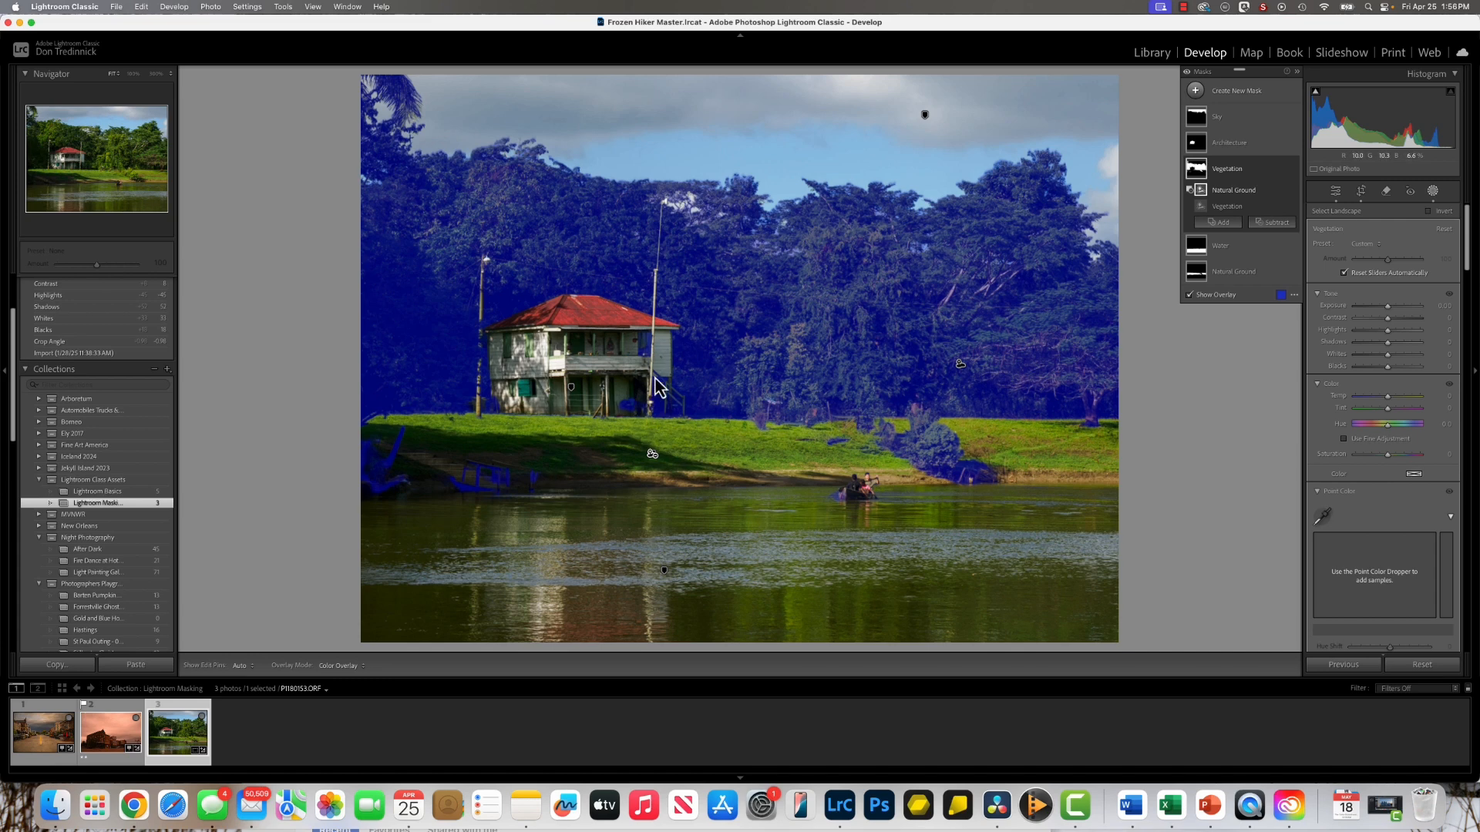
- Subtract the dock on the riverbank and the lower part of the house from the vegetation mask using a size 5.0 brush
click(1271, 225)
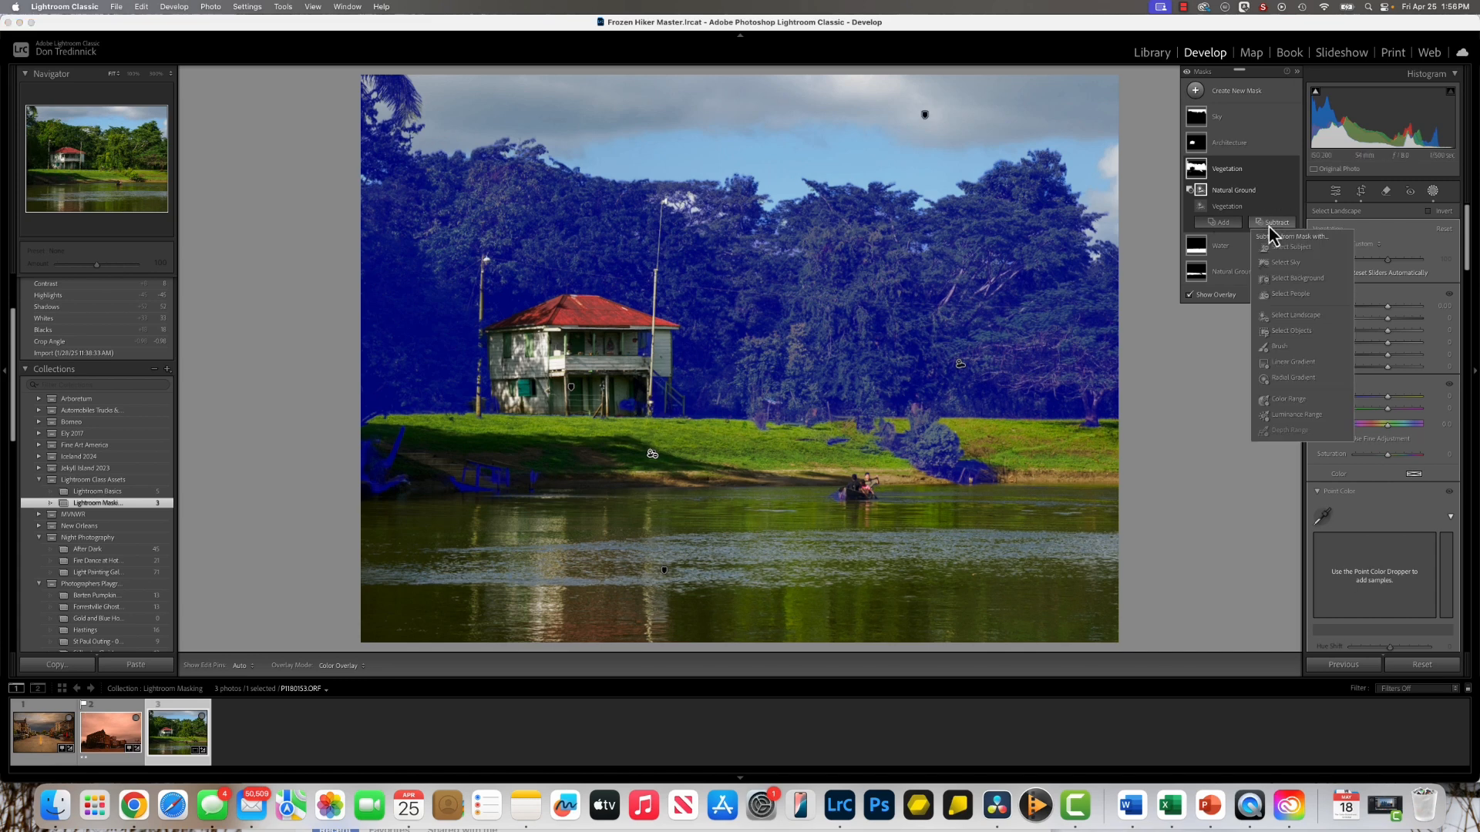
click(1279, 347)
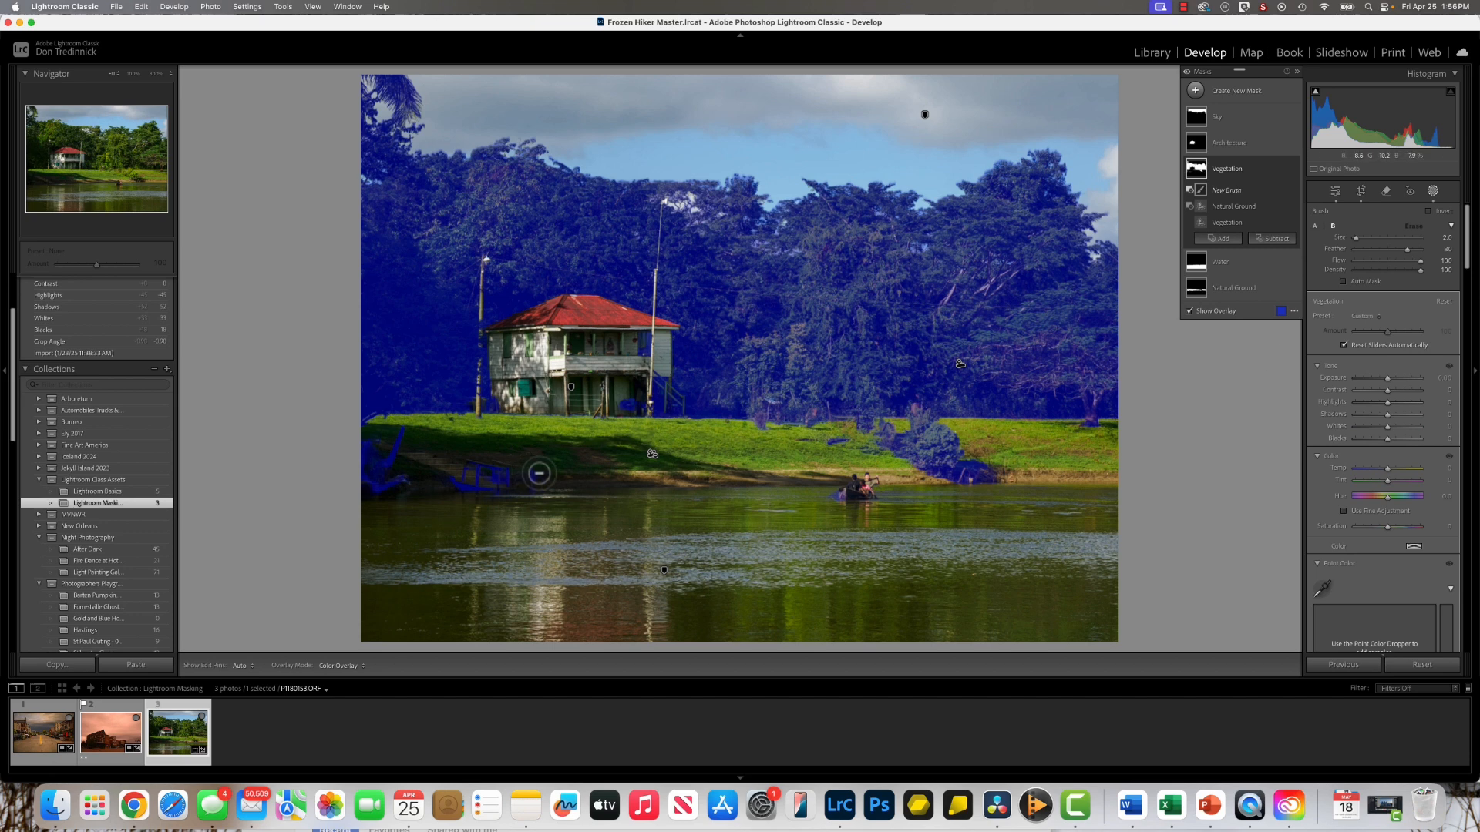
key(bracketright)
key(bracketright)
key(bracketright)
mouse_move(515, 469)
mouse_down()
mouse_move(492, 471)
mouse_move(517, 482)
mouse_move(456, 486)
mouse_move(487, 471)
mouse_up()
mouse_move(617, 394)
mouse_down()
mouse_move(628, 405)
mouse_move(648, 339)
mouse_move(643, 408)
mouse_move(661, 401)
mouse_move(651, 378)
mouse_move(659, 411)
mouse_move(678, 381)
mouse_move(640, 389)
mouse_move(598, 370)
mouse_move(574, 385)
mouse_up()
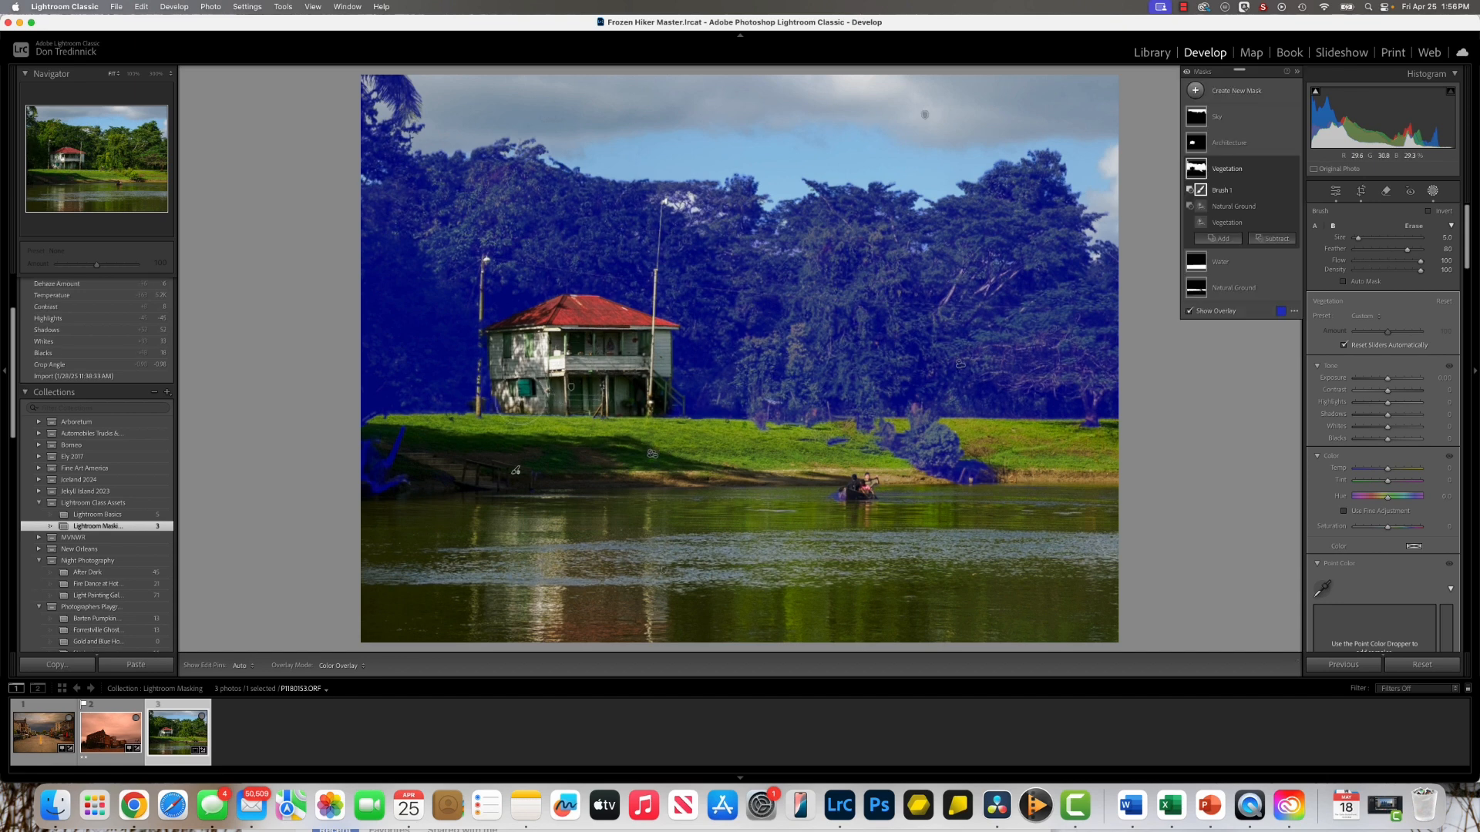
key(h)
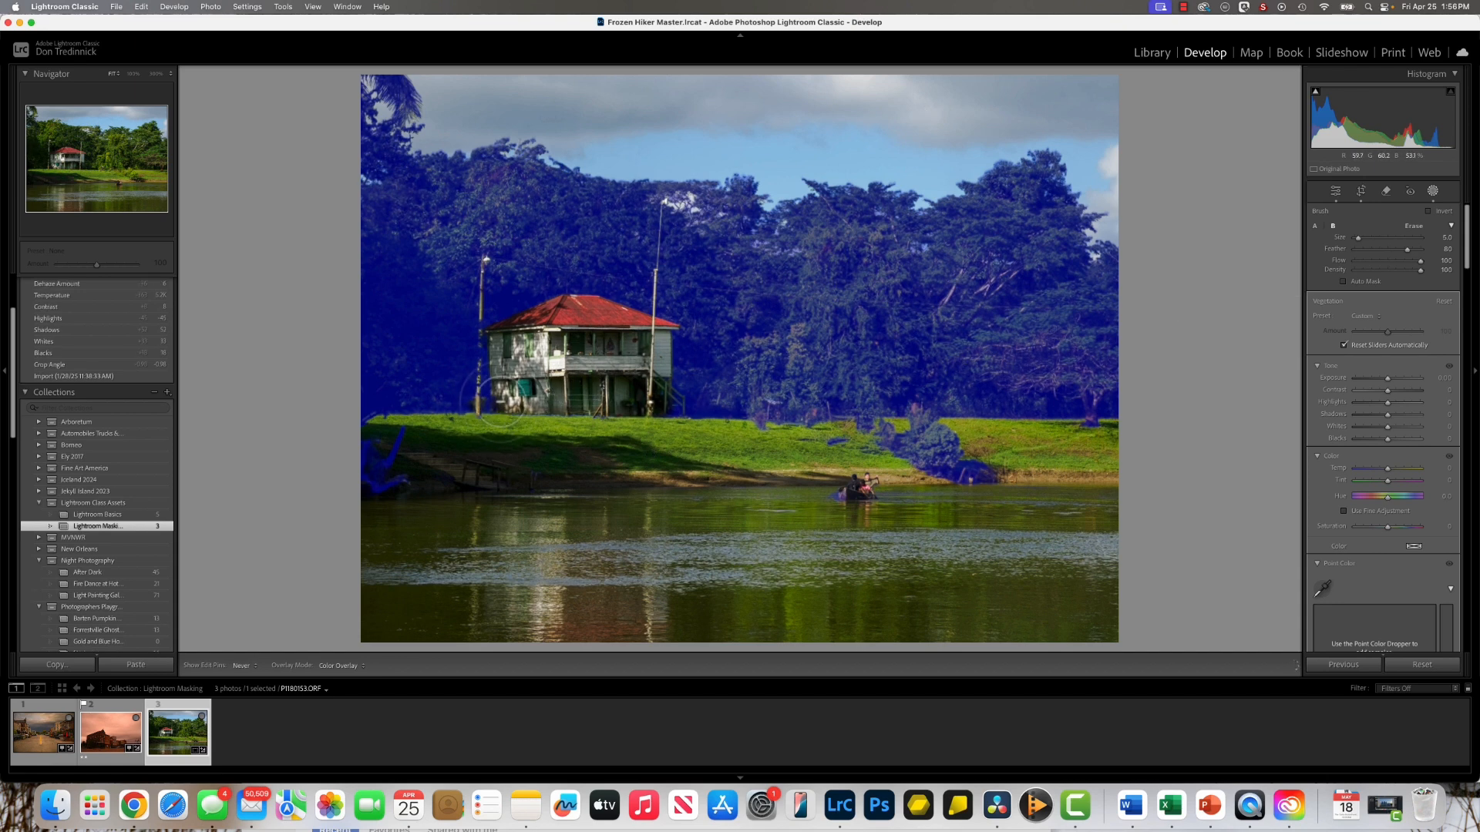
key(h)
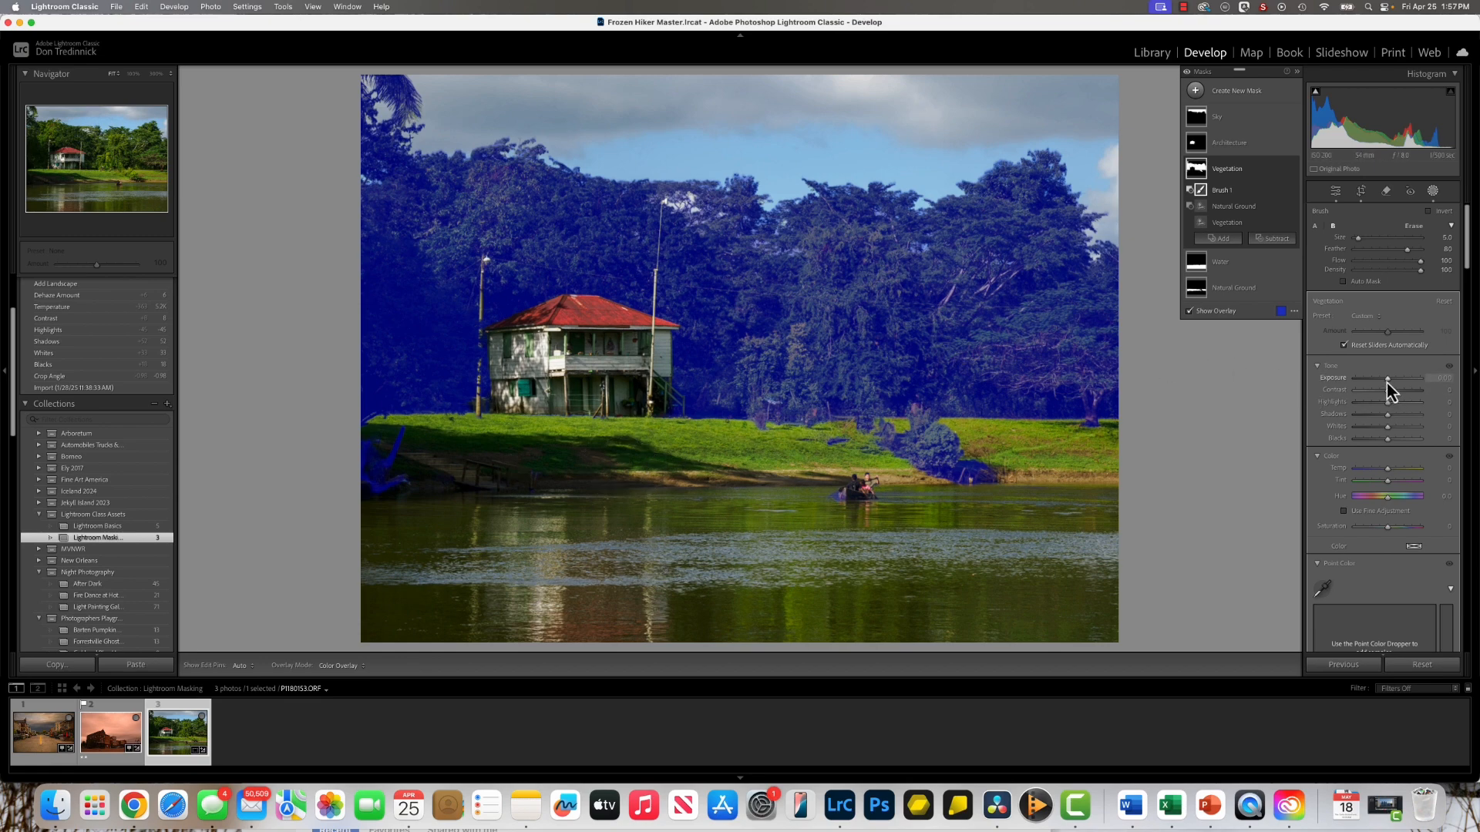
- Set the vegetation mask's exposure to about 0.23, contrast 14, highlights -10 and shadows -9
drag(1386, 382, 1389, 384)
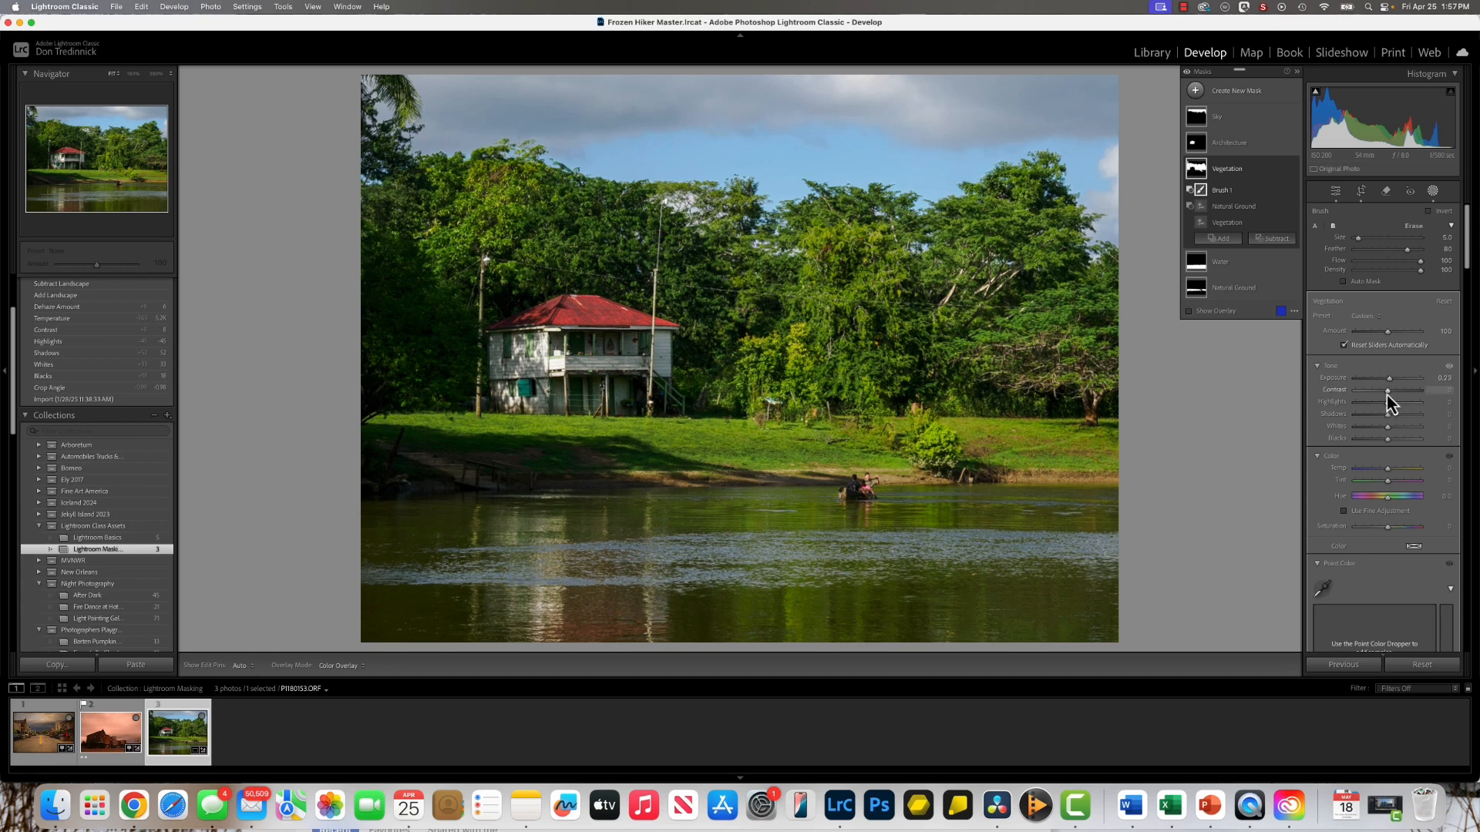
drag(1387, 395, 1381, 417)
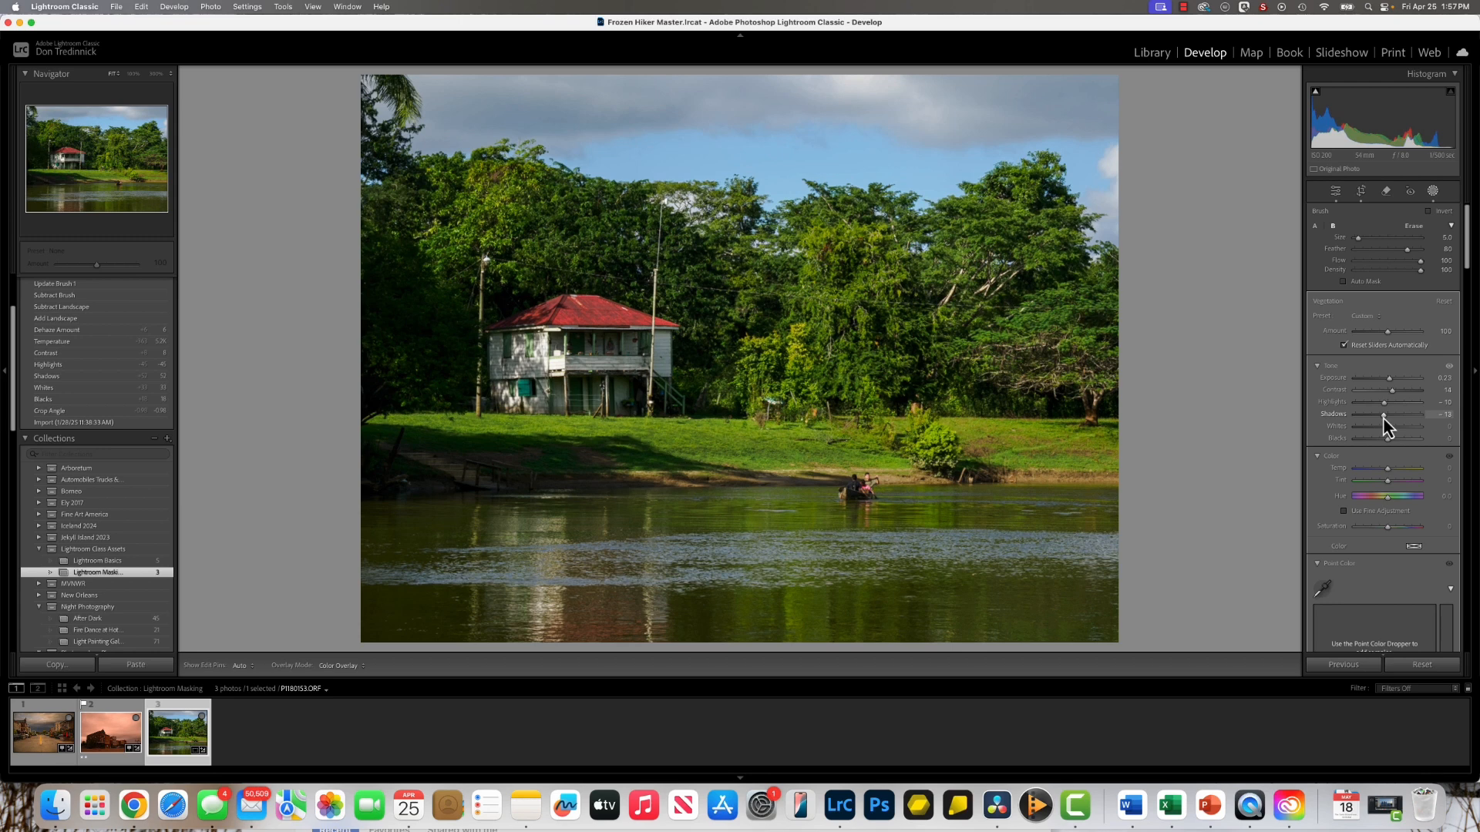
drag(1382, 417, 1384, 418)
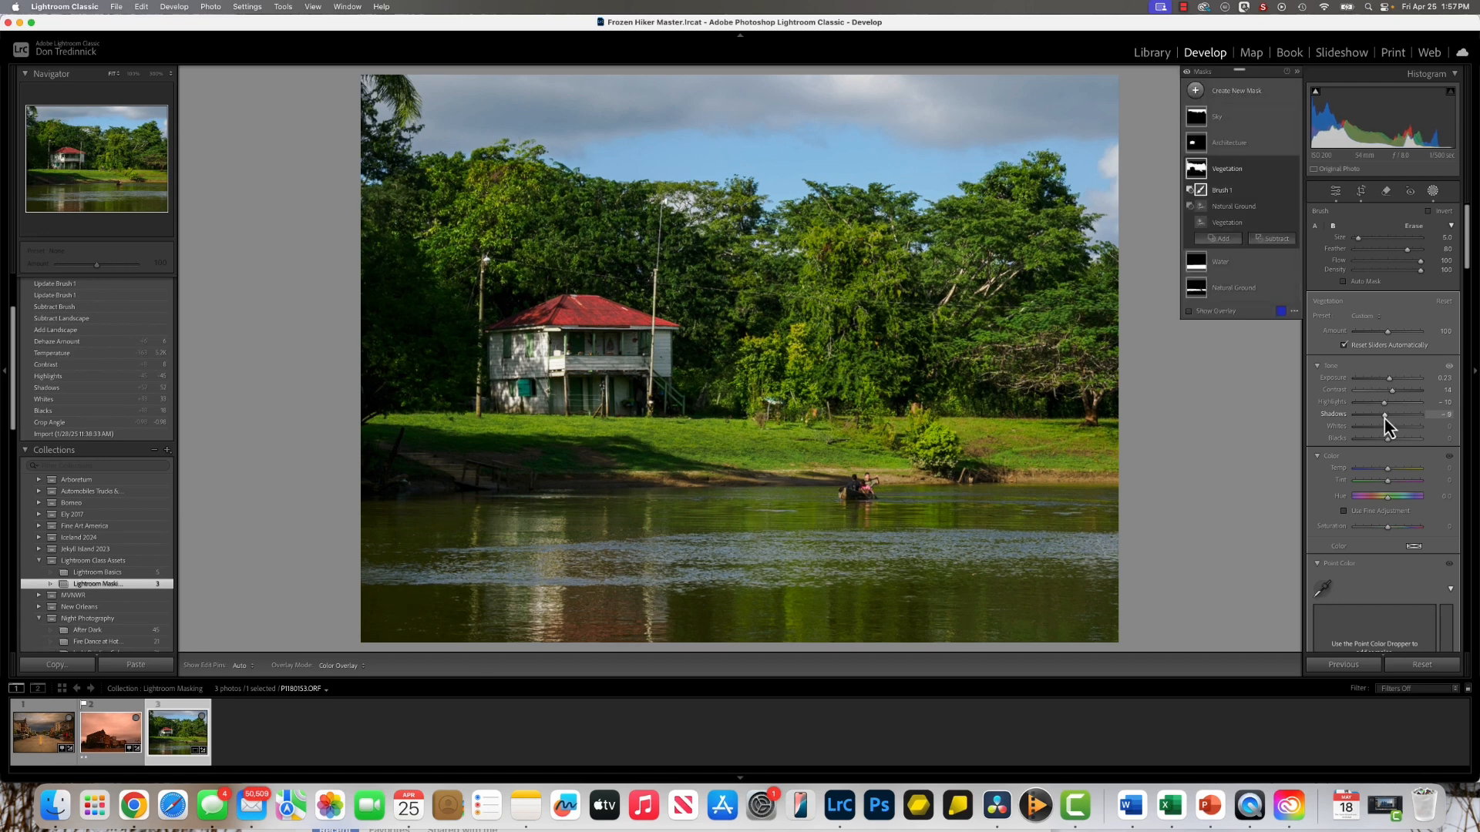
- Raise the water mask's shadows to about 16 and exposure to about 0.16, and increase its highlights slightly
click(1223, 265)
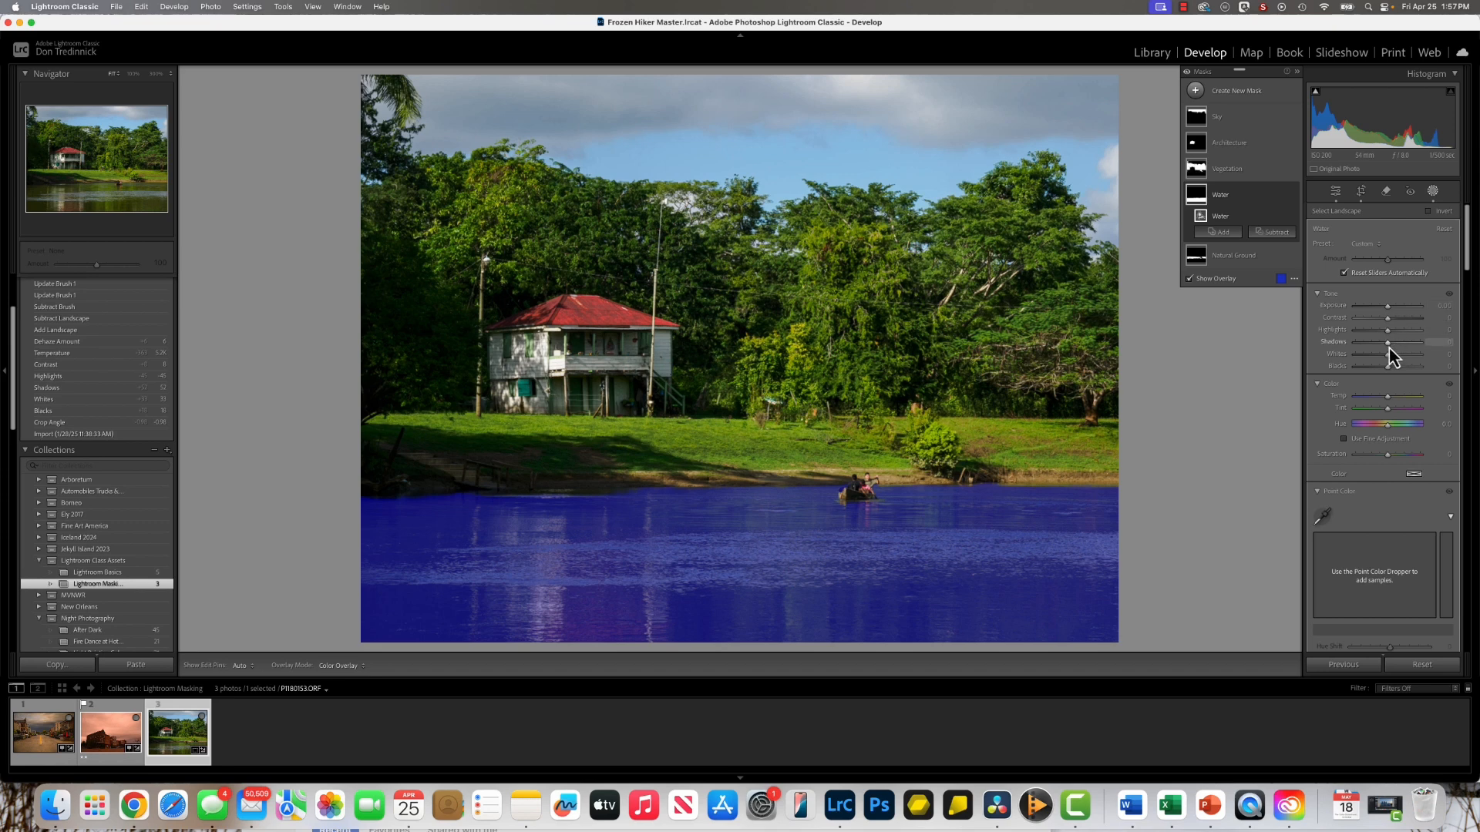
drag(1389, 347, 1392, 347)
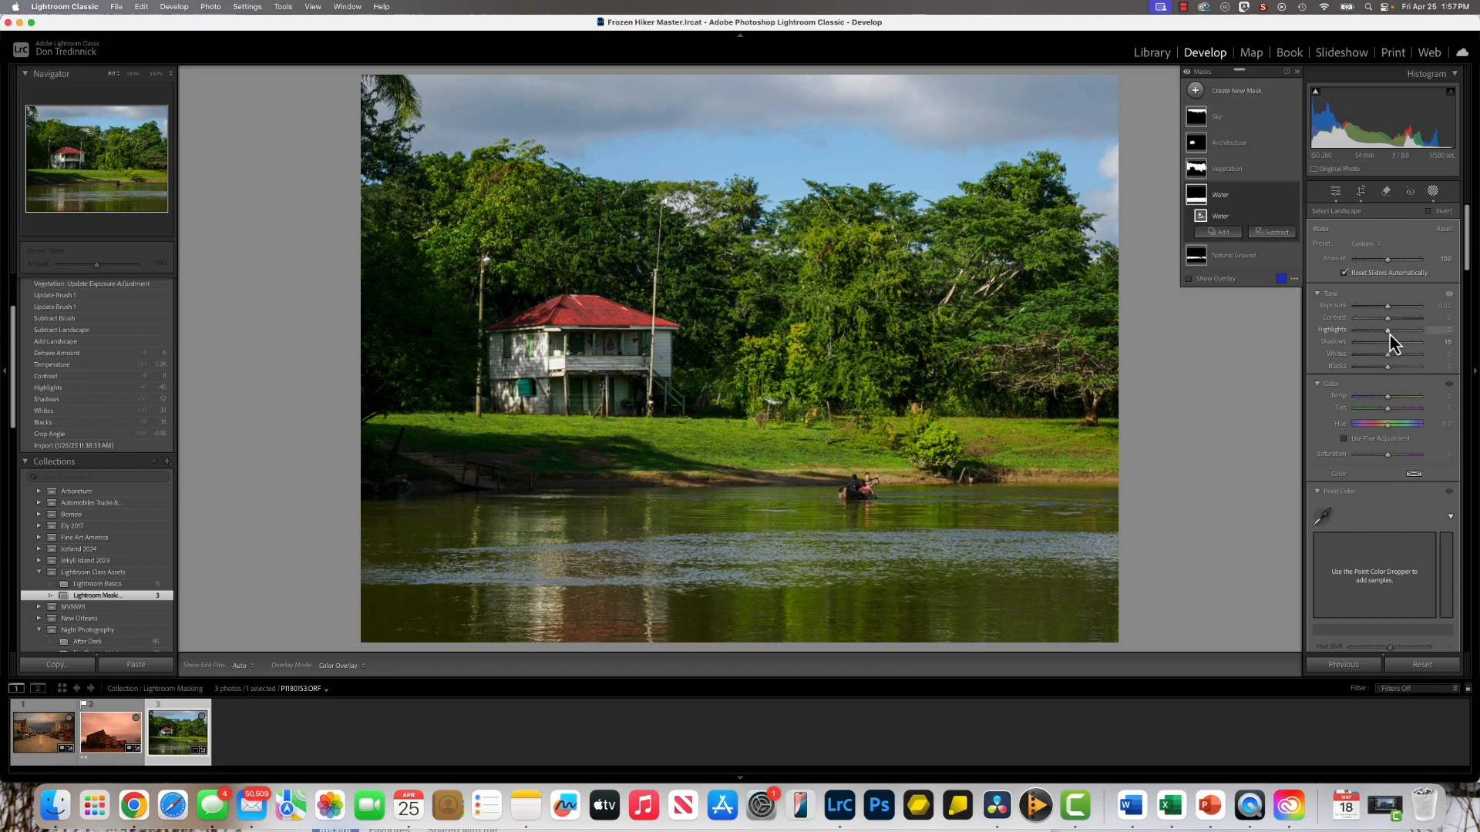
drag(1388, 331, 1391, 311)
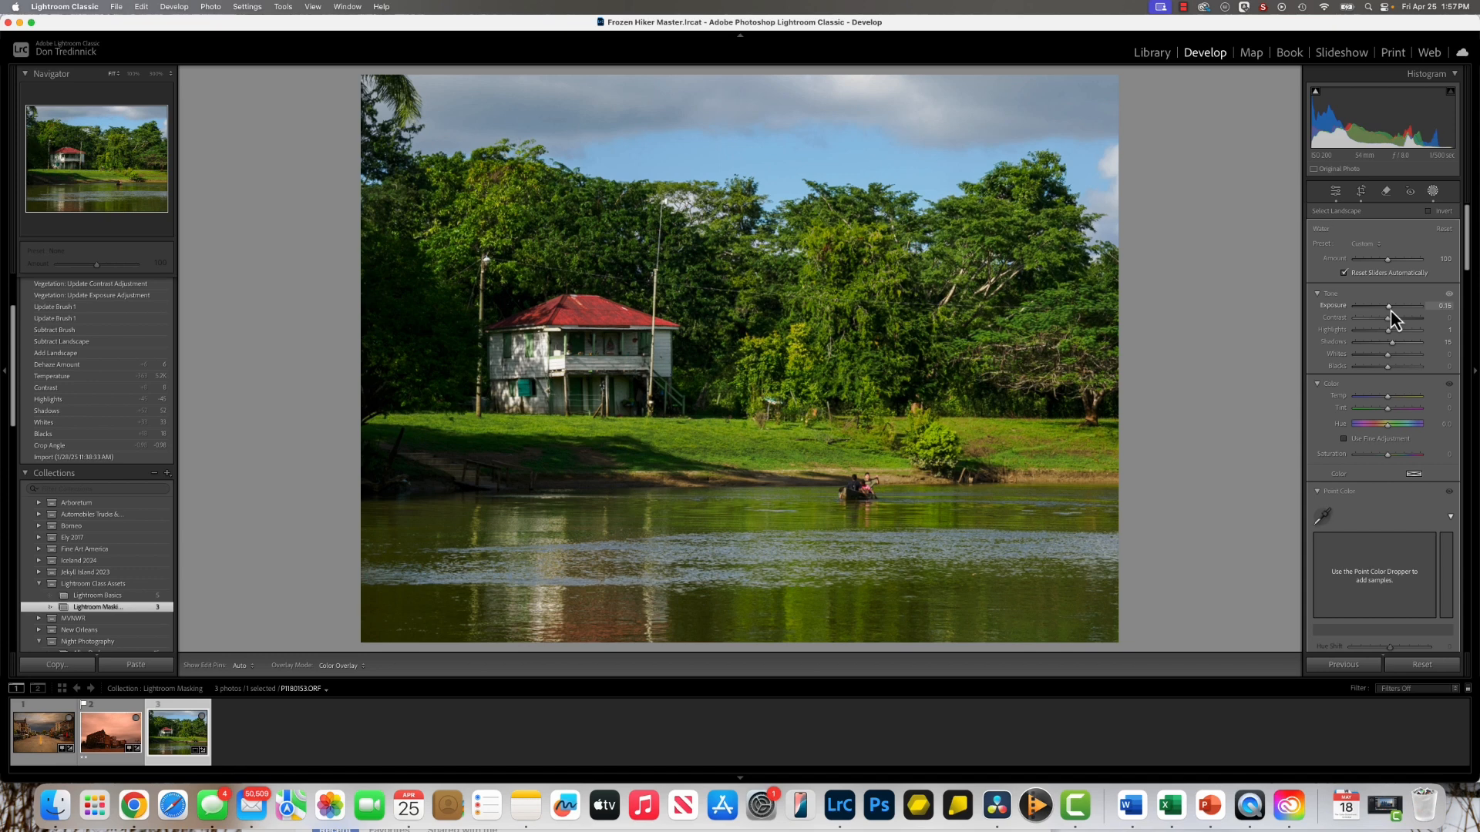
drag(1391, 310, 1391, 310)
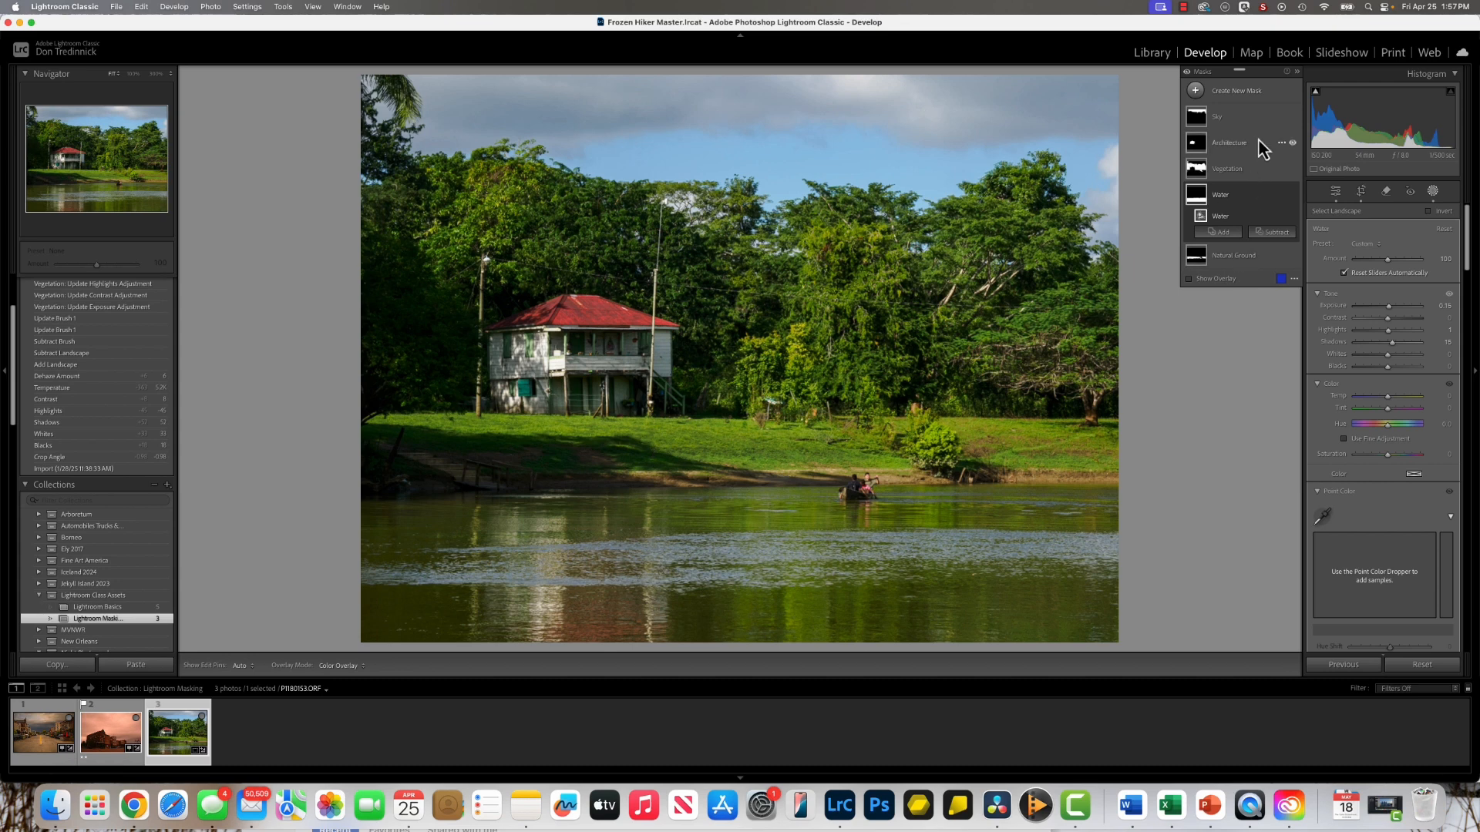
- Adjust the sky mask's tone to deepen the sky, and lower the natural ground mask's color temperature to about -9
click(1220, 121)
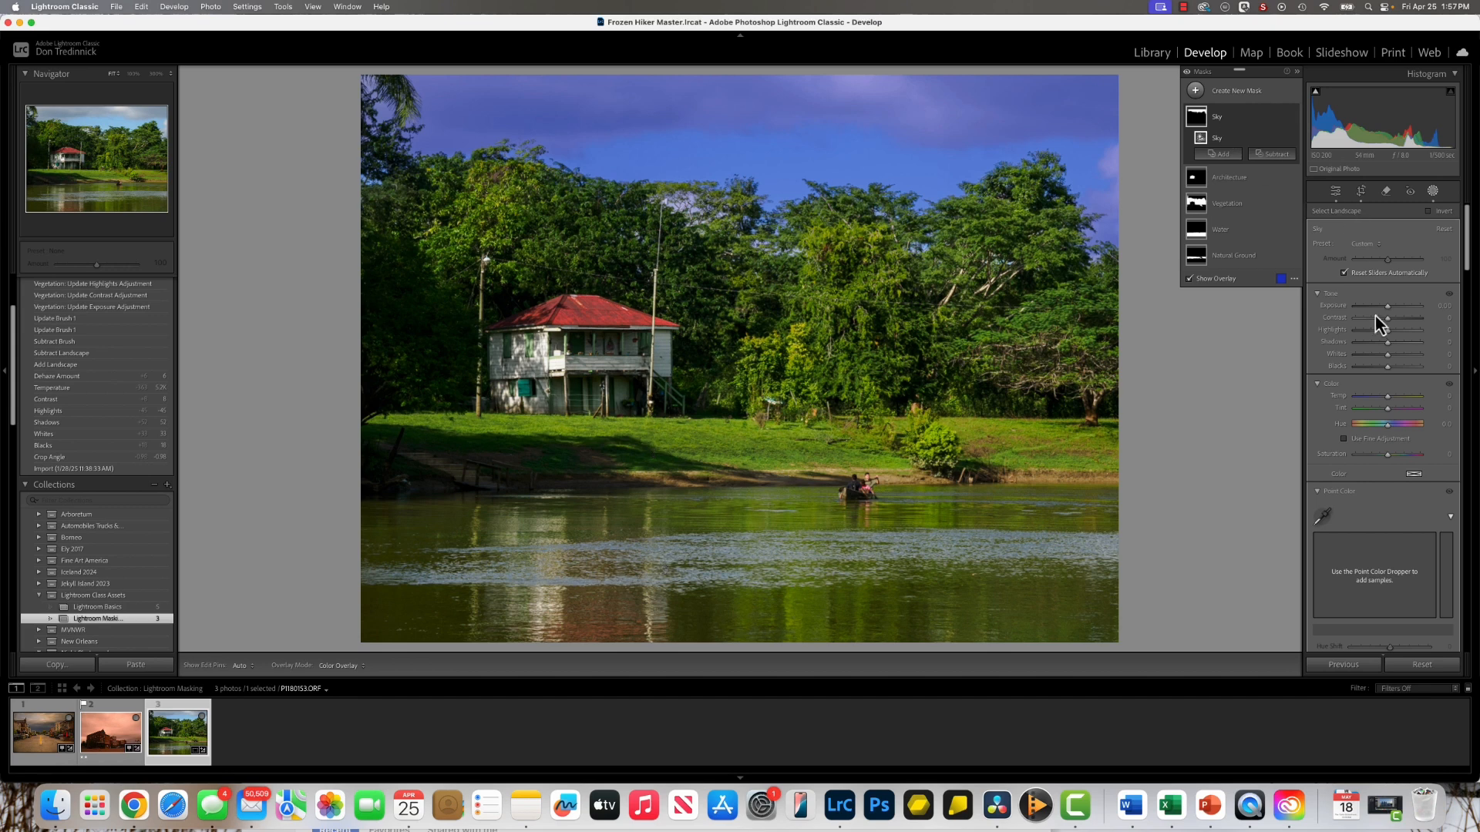
drag(1389, 311, 1395, 360)
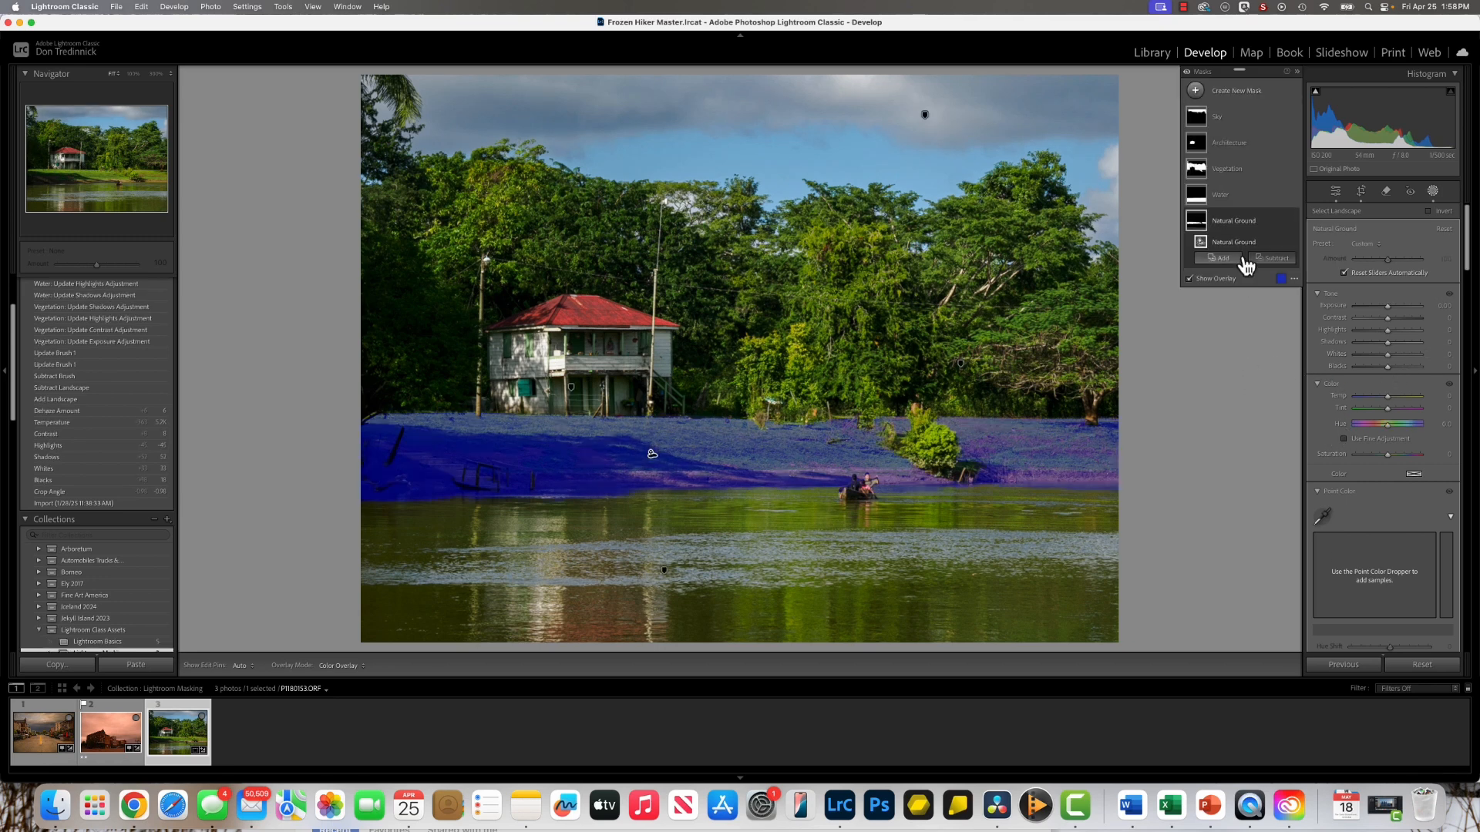
click(1241, 257)
drag(1389, 401, 1385, 403)
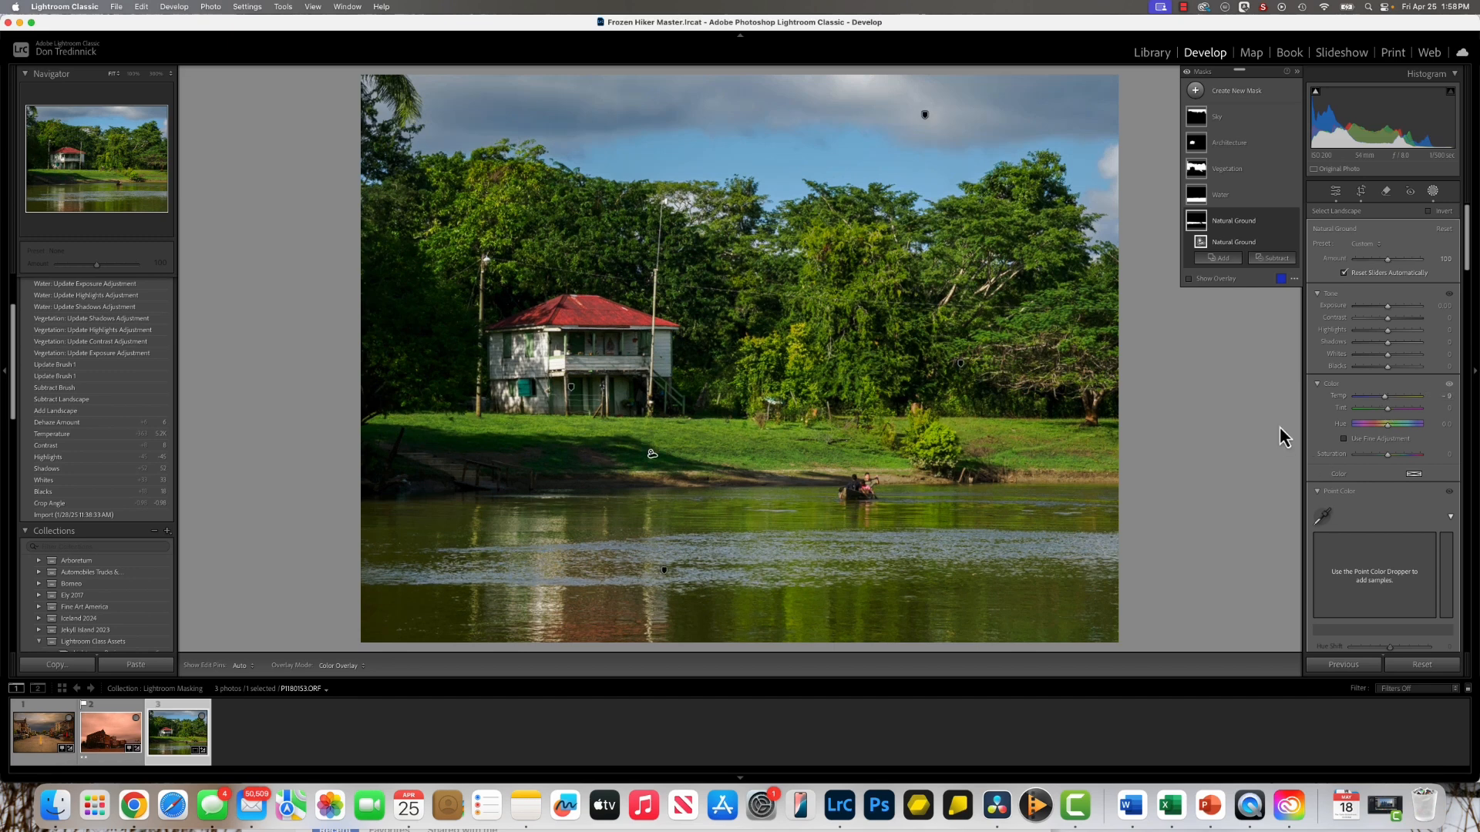